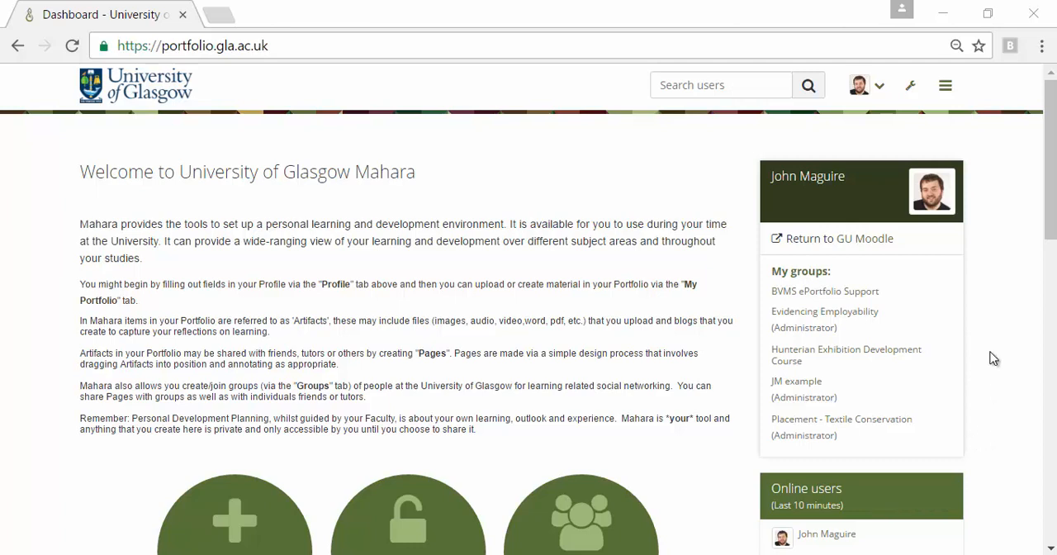
# Step: Start a new portfolio page from the Pages and collections area
pyautogui.click(946, 90)
pyautogui.click(940, 197)
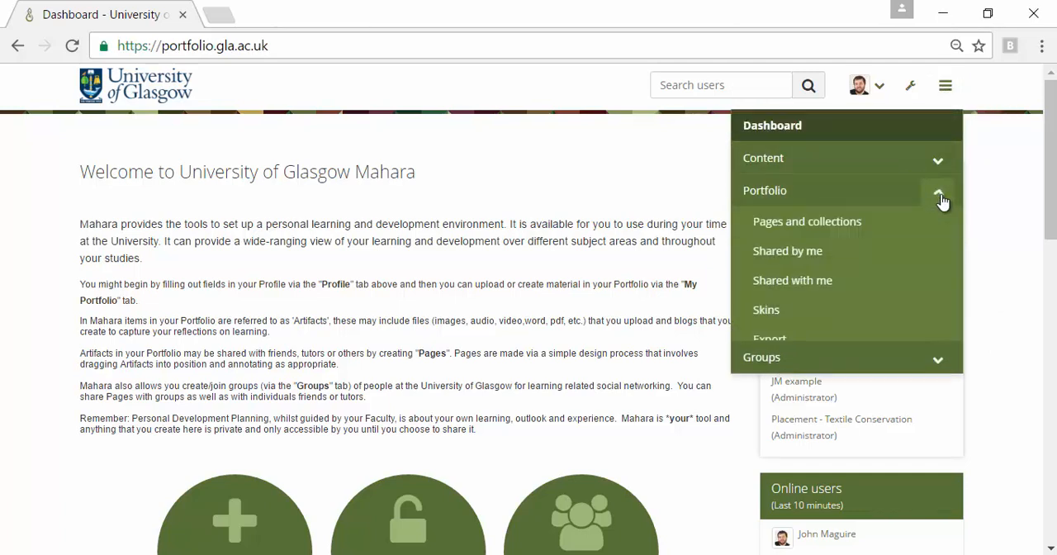
pyautogui.click(846, 234)
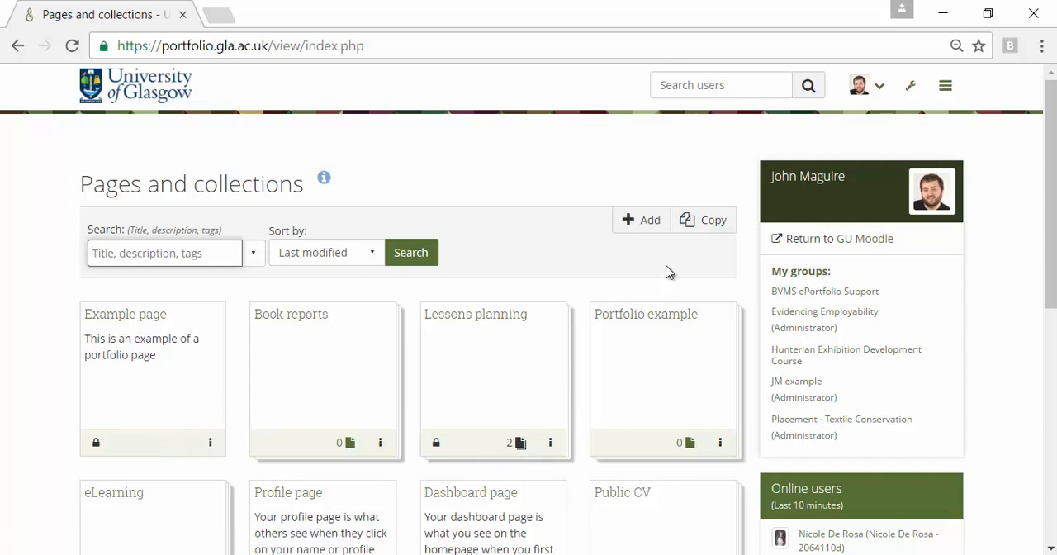
pyautogui.click(637, 224)
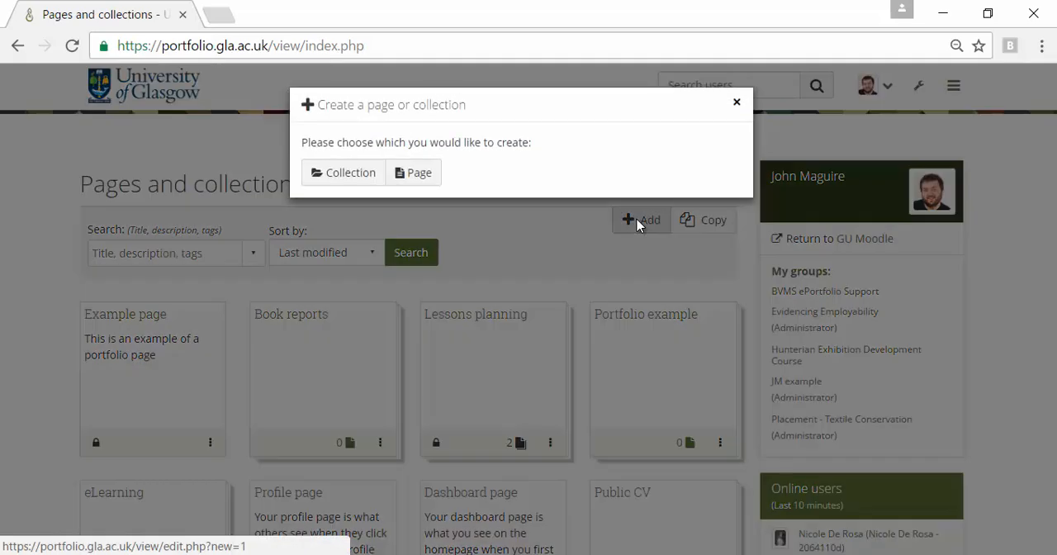
pyautogui.click(412, 180)
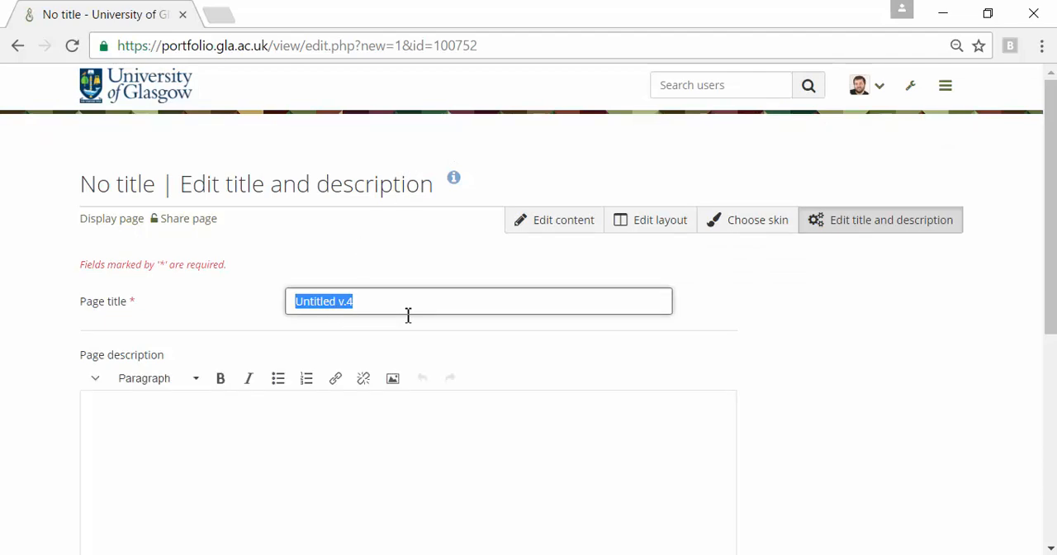
# Step: Title the page "E-learning examples" and describe it as "This page contains my e-learning journals and work."
pyautogui.write('E')
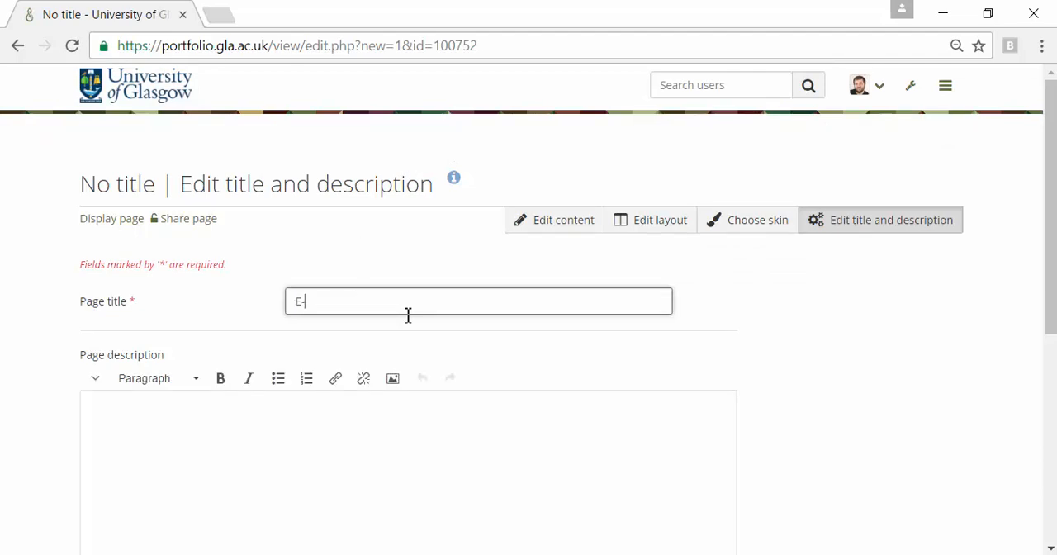
pyautogui.write('-learning')
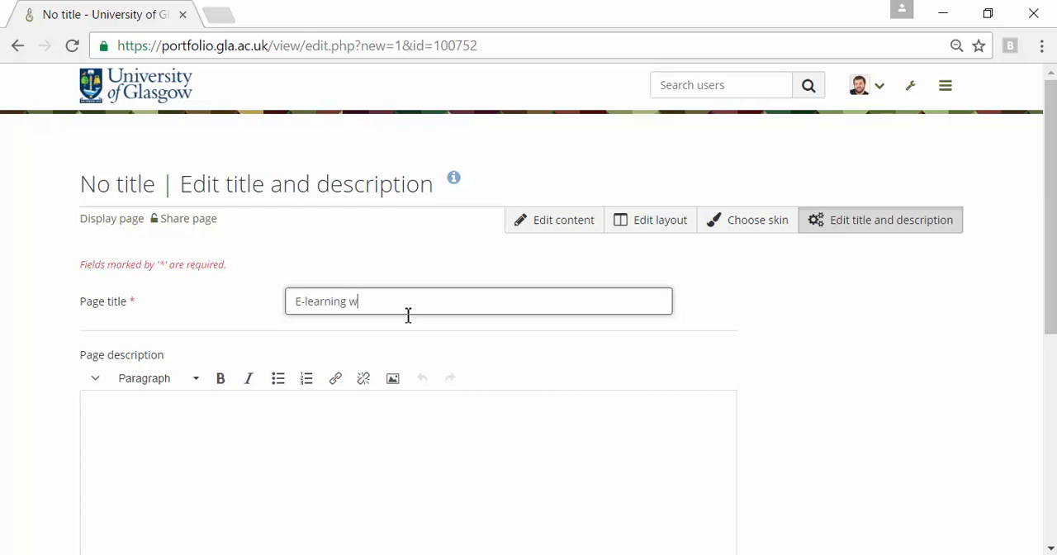
pyautogui.write(' examples')
pyautogui.click(355, 425)
pyautogui.scroll(-3, 359, 424)
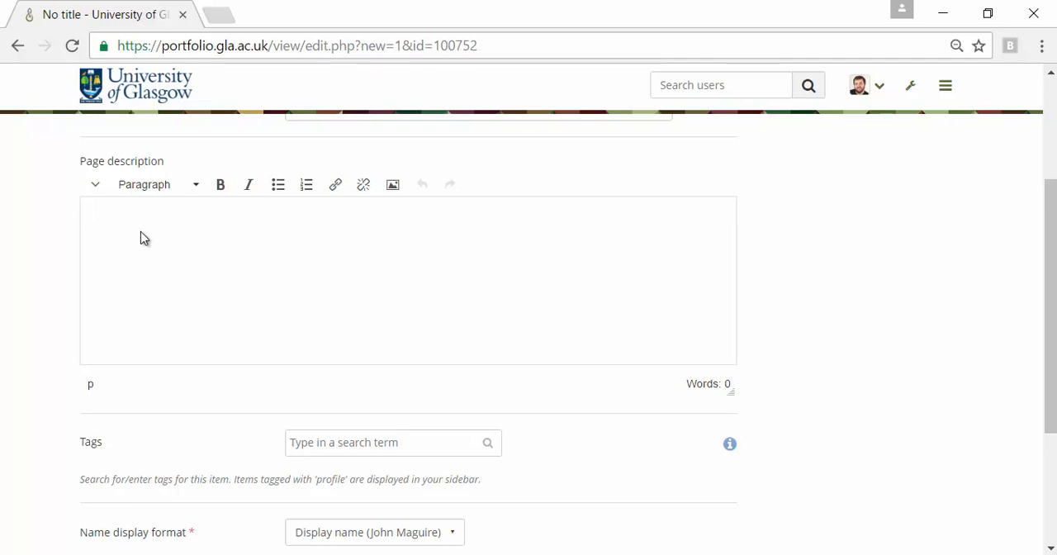
pyautogui.write('This page contains my e-learning journals and work.')
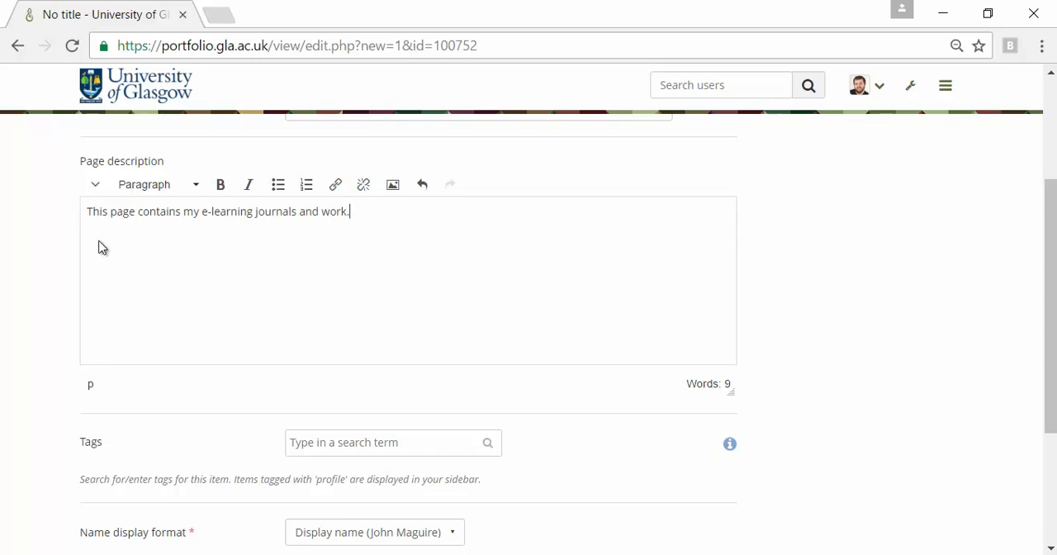
# Step: Tag the page e-learning, portfolio and work, and save it with the first name as the name display format
pyautogui.click(326, 444)
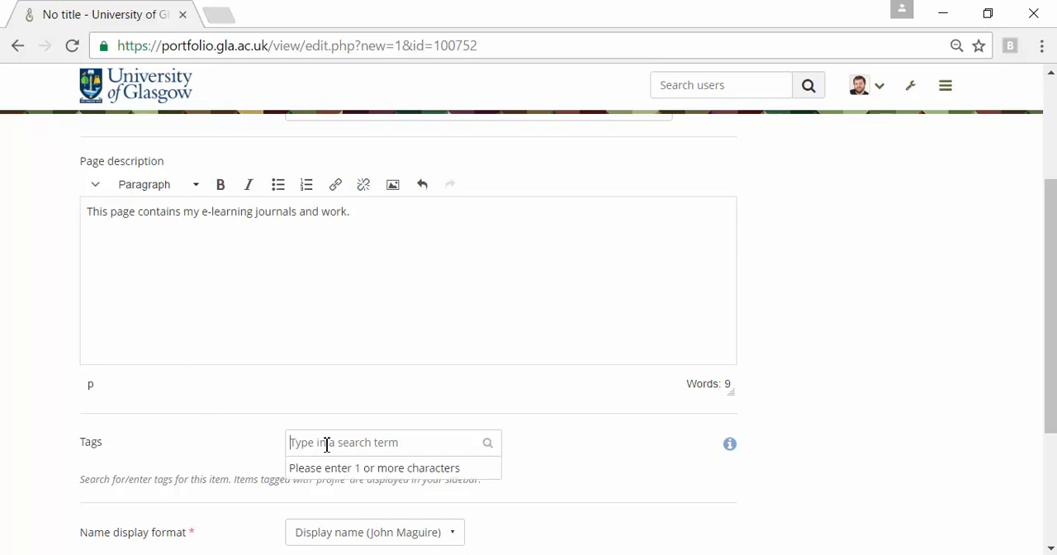
pyautogui.write('e-learning portfolio work')
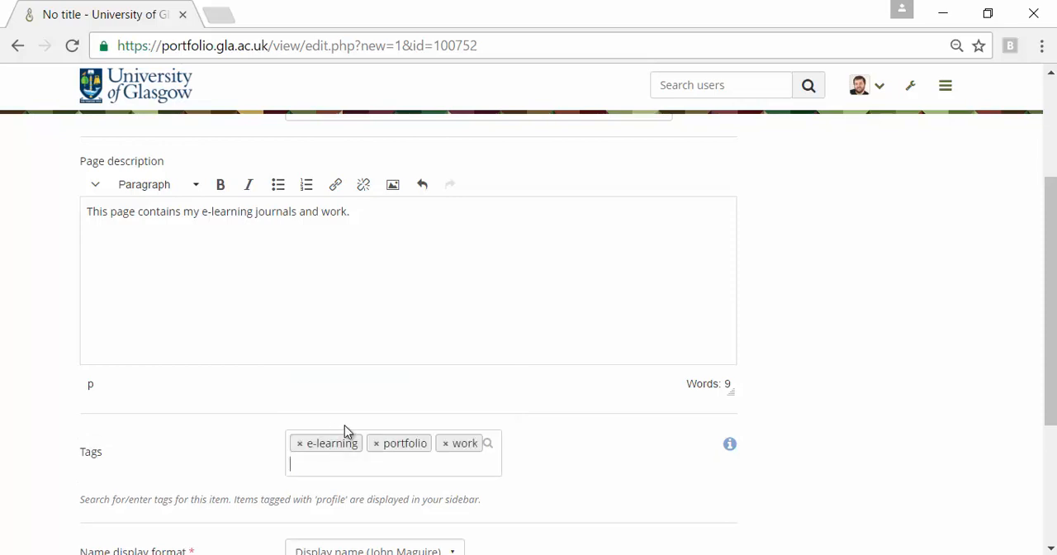
pyautogui.scroll(-2, 344, 425)
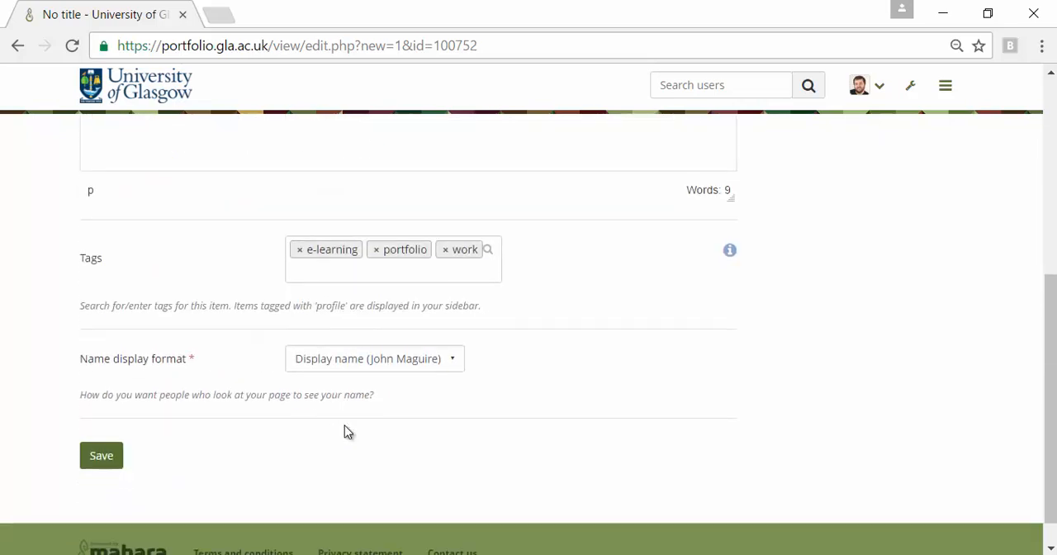
pyautogui.click(385, 368)
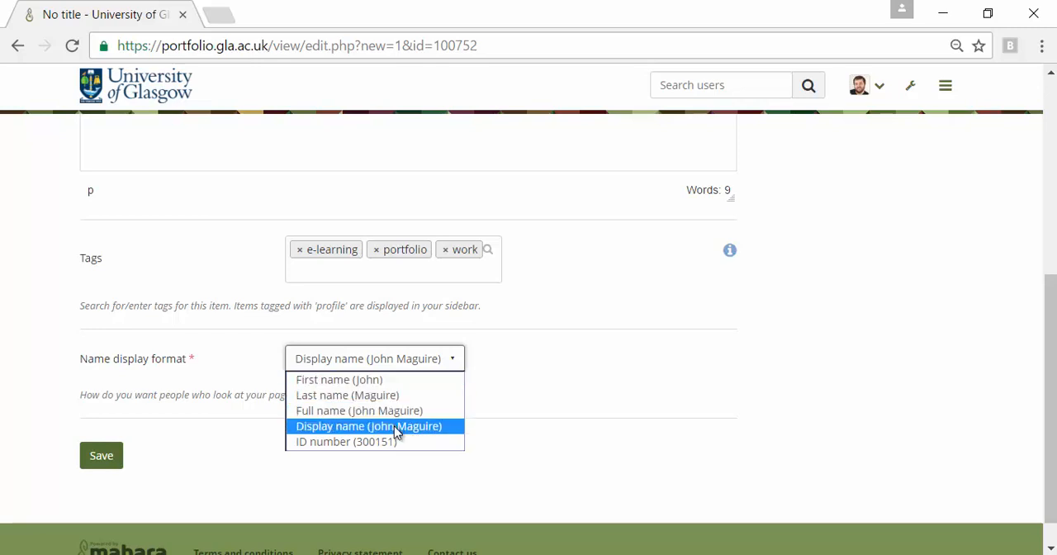
pyautogui.click(394, 382)
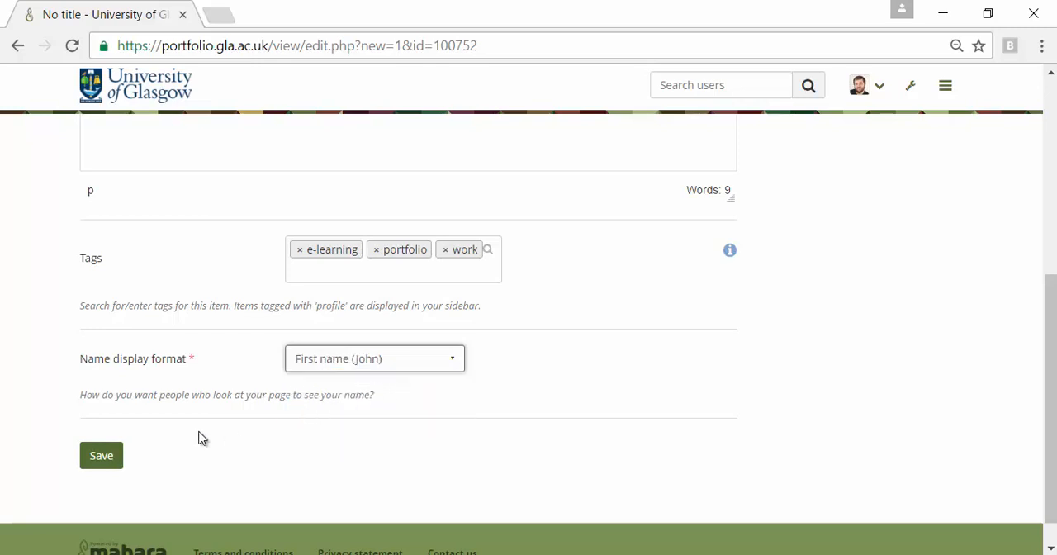
pyautogui.click(99, 462)
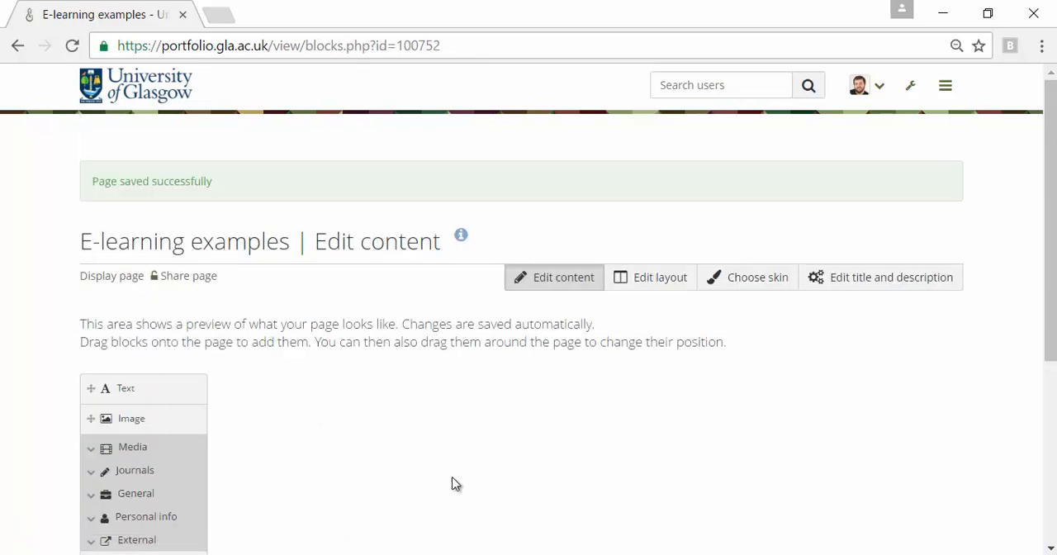
pyautogui.moveTo(1050, 332); pyautogui.dragTo(1049, 404)
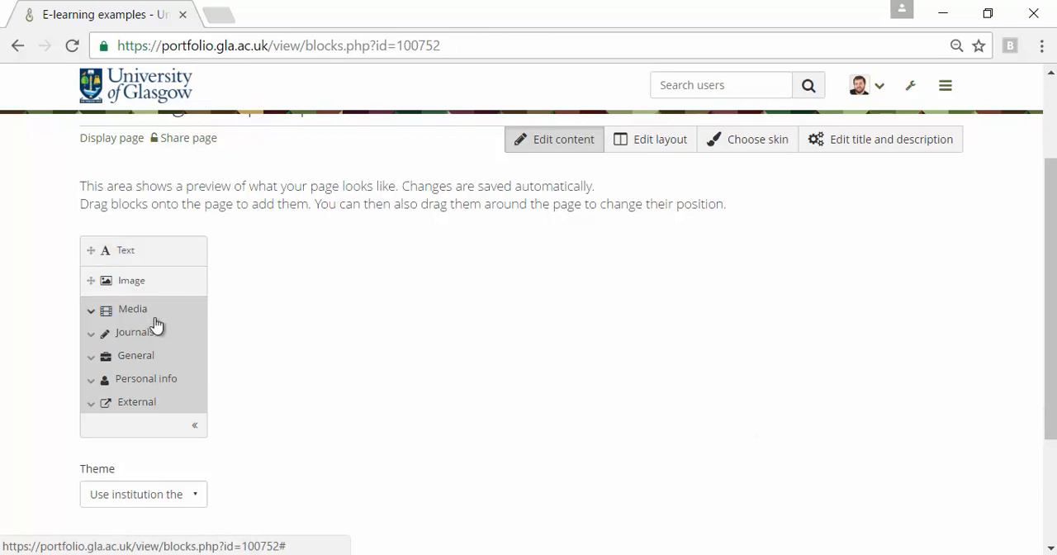
pyautogui.moveTo(138, 283)
pyautogui.mouseDown()
pyautogui.moveTo(328, 289)
pyautogui.moveTo(374, 269)
pyautogui.moveTo(835, 271)
pyautogui.moveTo(103, 281)
pyautogui.moveTo(130, 282)
pyautogui.mouseUp()
pyautogui.click(130, 281)
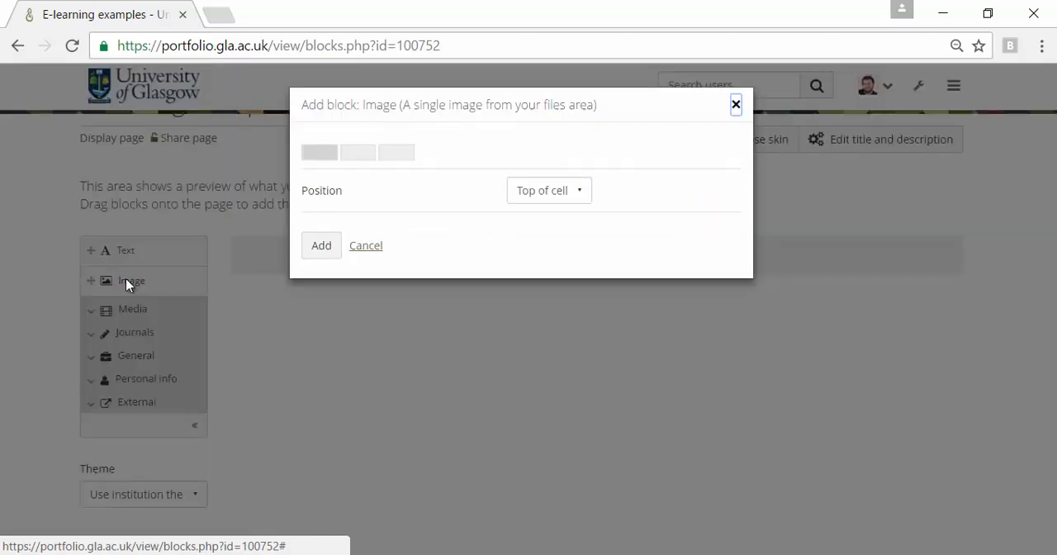
pyautogui.click(366, 246)
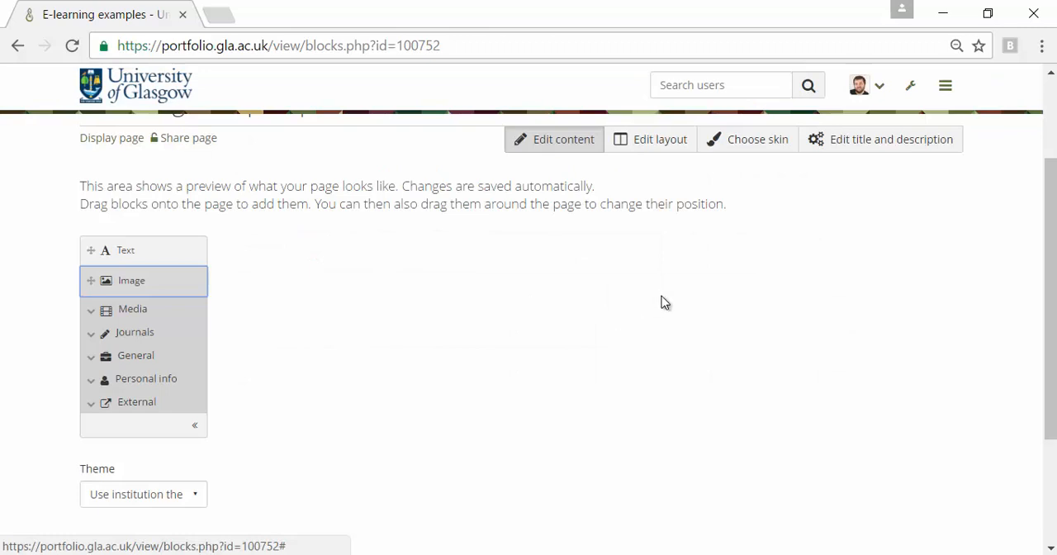
# Step: Change the page layout to two columns, a wide first one and a narrow second one, and save it
pyautogui.scroll(2, 672, 314)
pyautogui.click(656, 245)
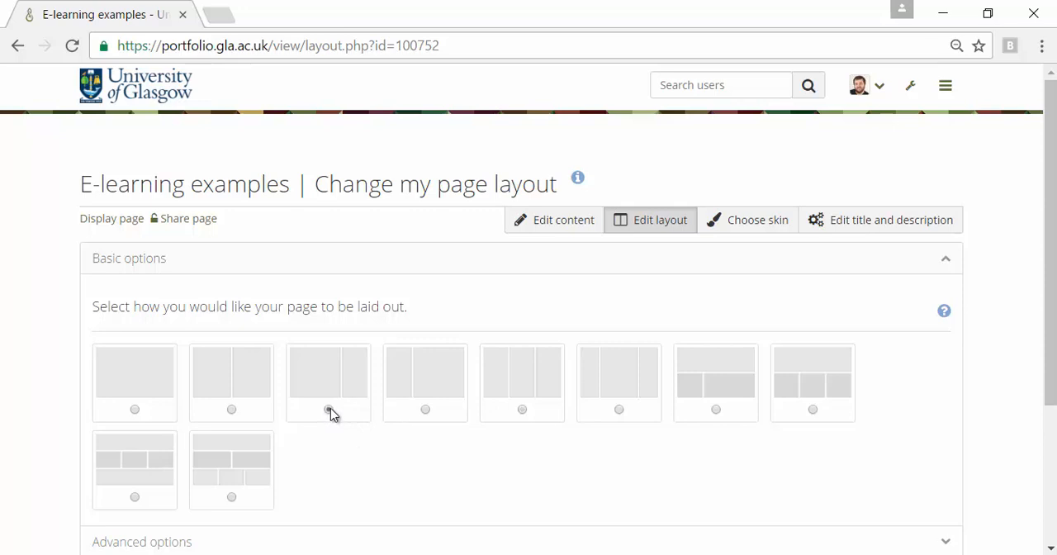
pyautogui.click(329, 410)
pyautogui.scroll(-3, 330, 413)
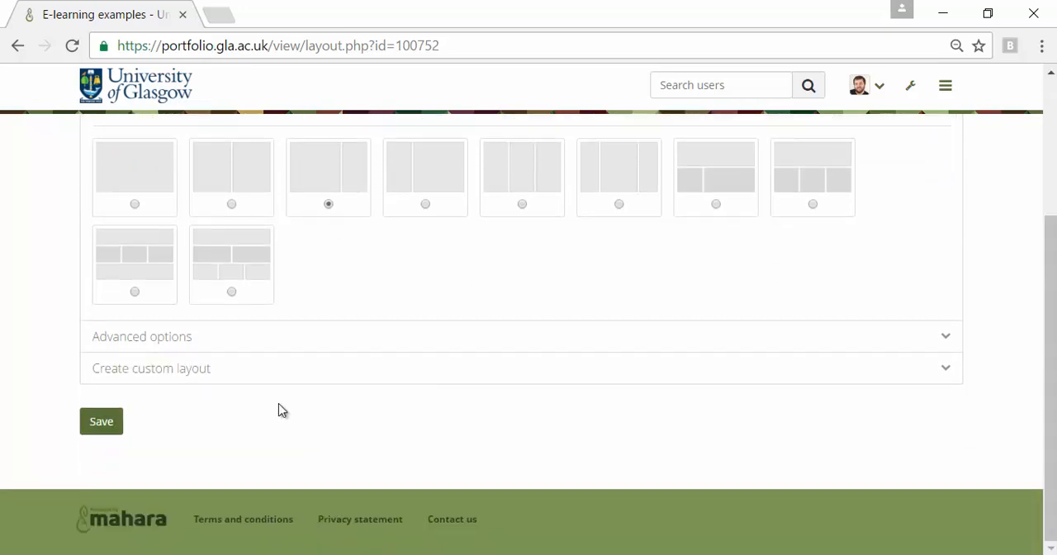
pyautogui.click(213, 348)
pyautogui.scroll(-3, 213, 348)
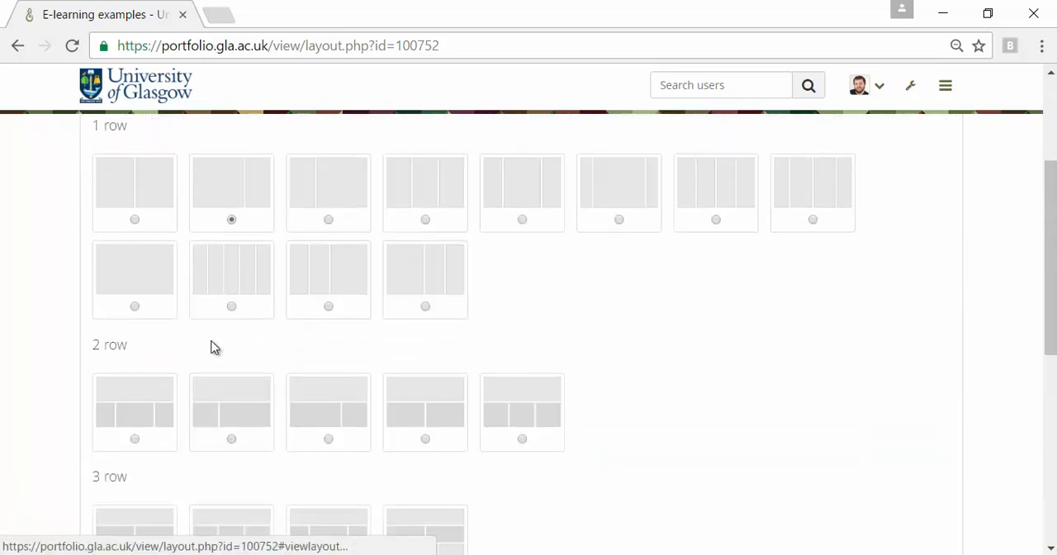
pyautogui.scroll(-5, 275, 347)
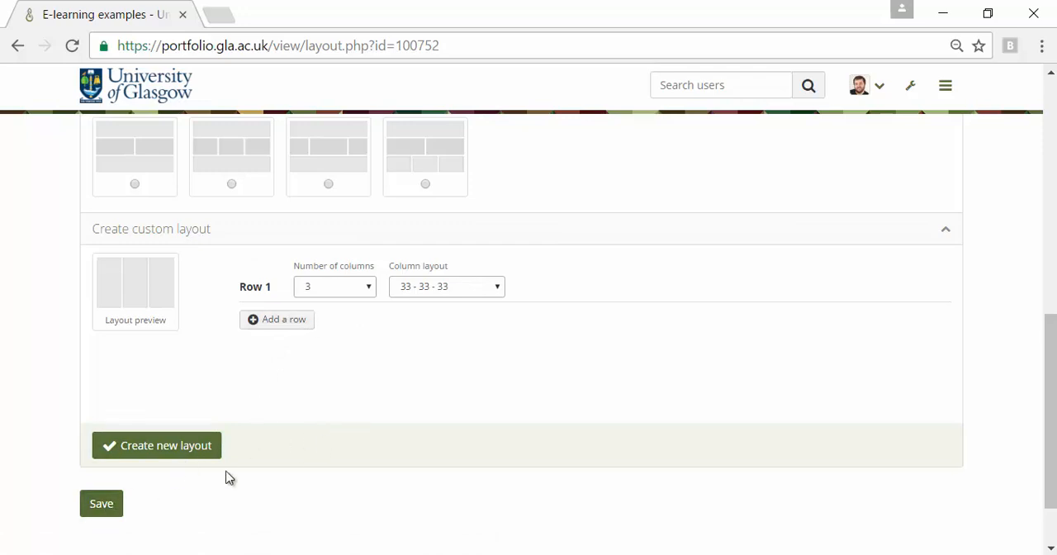
pyautogui.scroll(8, 432, 402)
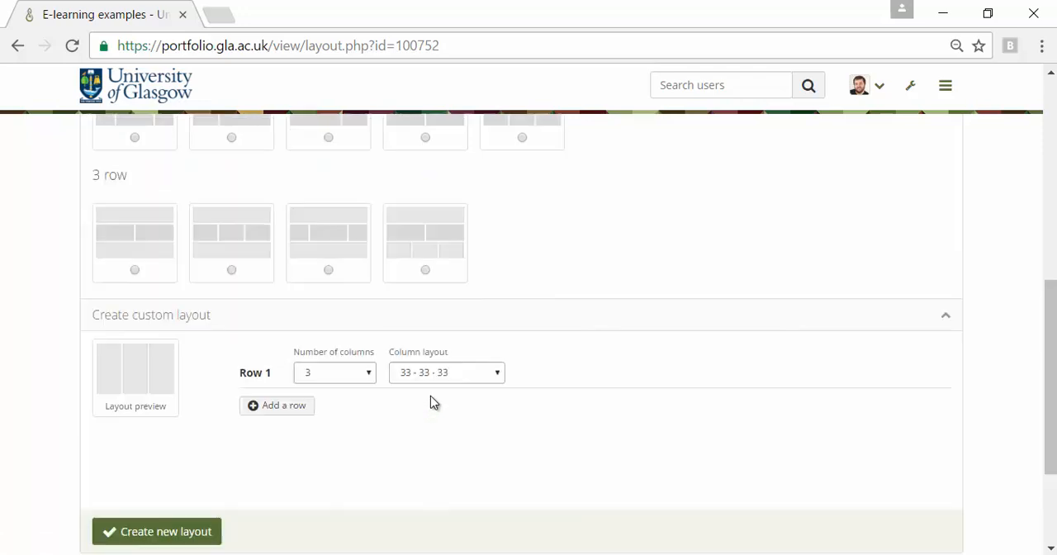
pyautogui.scroll(-1, 432, 401)
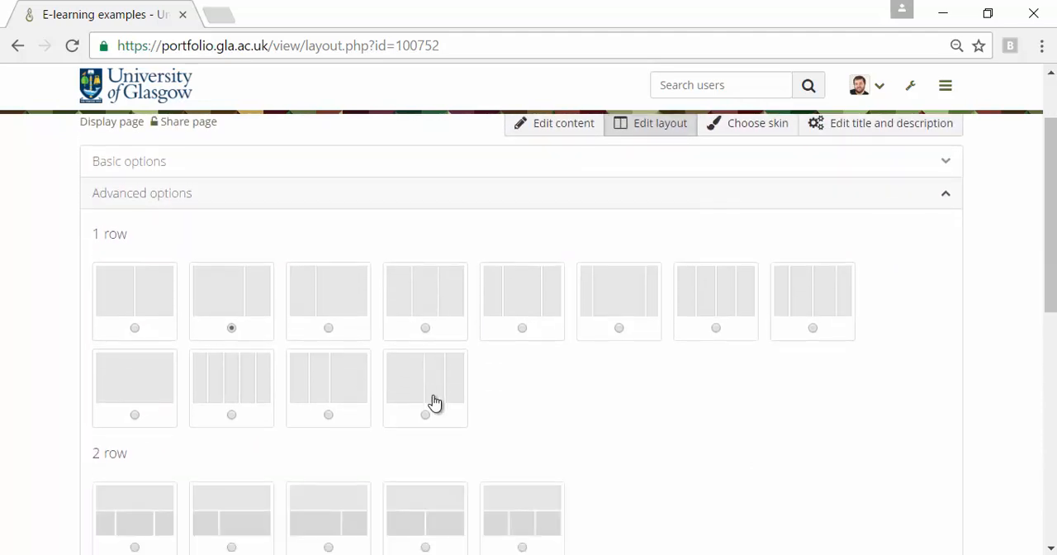
pyautogui.scroll(-8, 431, 401)
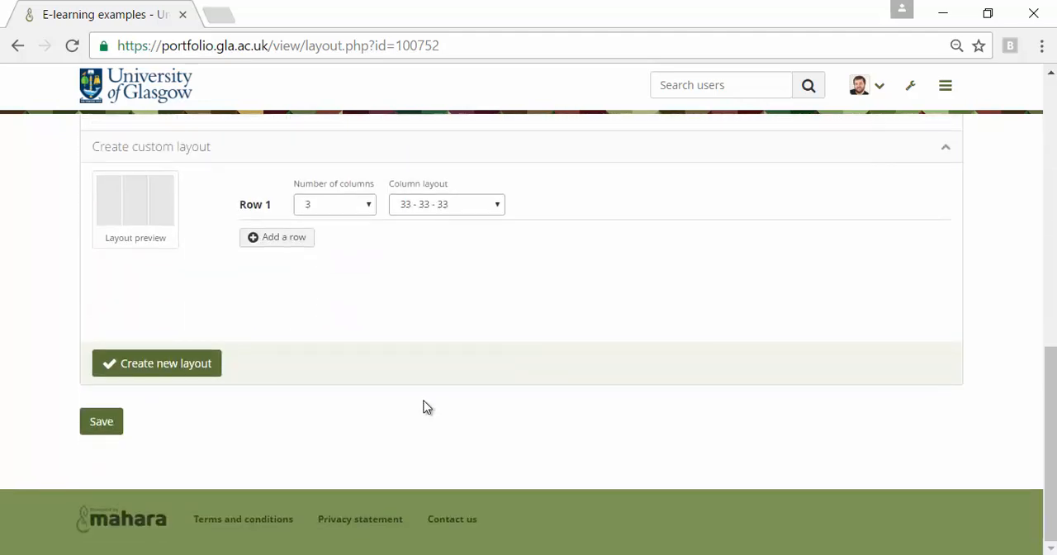
pyautogui.click(103, 423)
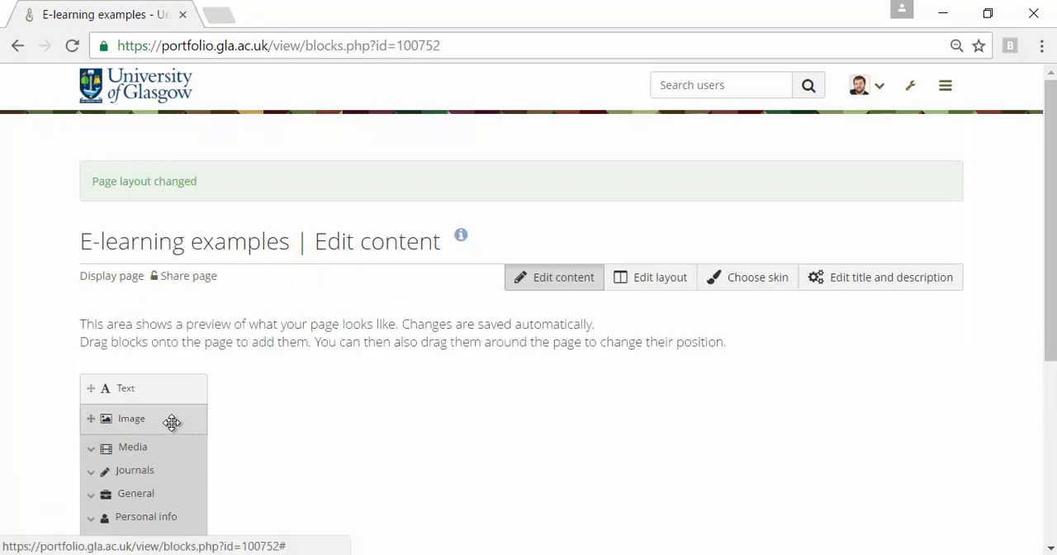
# Step: Add a Journal block to the page's wide column and choose the journal "My e-learning articles" for it
pyautogui.moveTo(172, 423)
pyautogui.mouseDown()
pyautogui.moveTo(405, 382)
pyautogui.moveTo(851, 404)
pyautogui.moveTo(715, 404)
pyautogui.moveTo(632, 418)
pyautogui.moveTo(812, 406)
pyautogui.moveTo(111, 420)
pyautogui.moveTo(159, 421)
pyautogui.mouseUp()
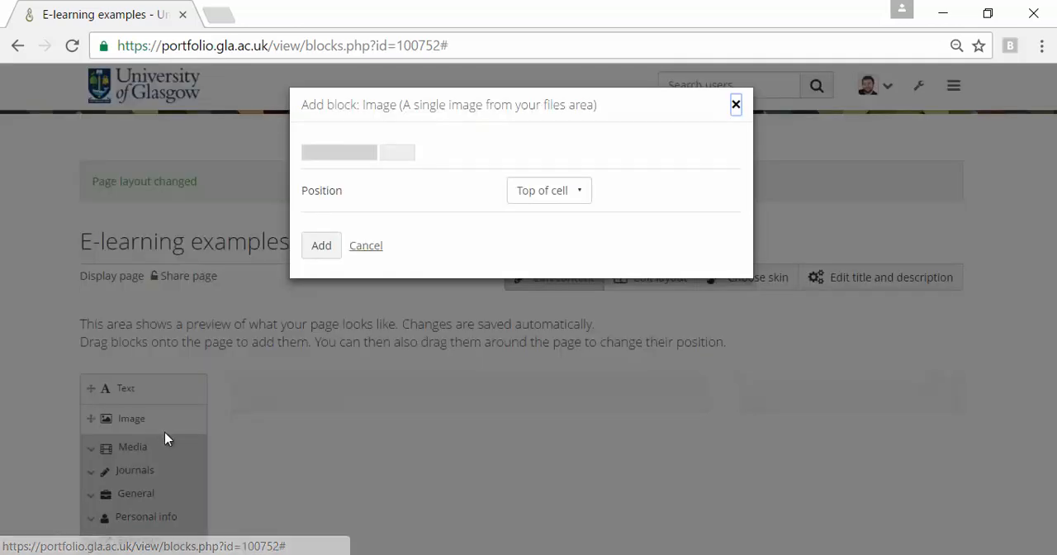
pyautogui.click(363, 245)
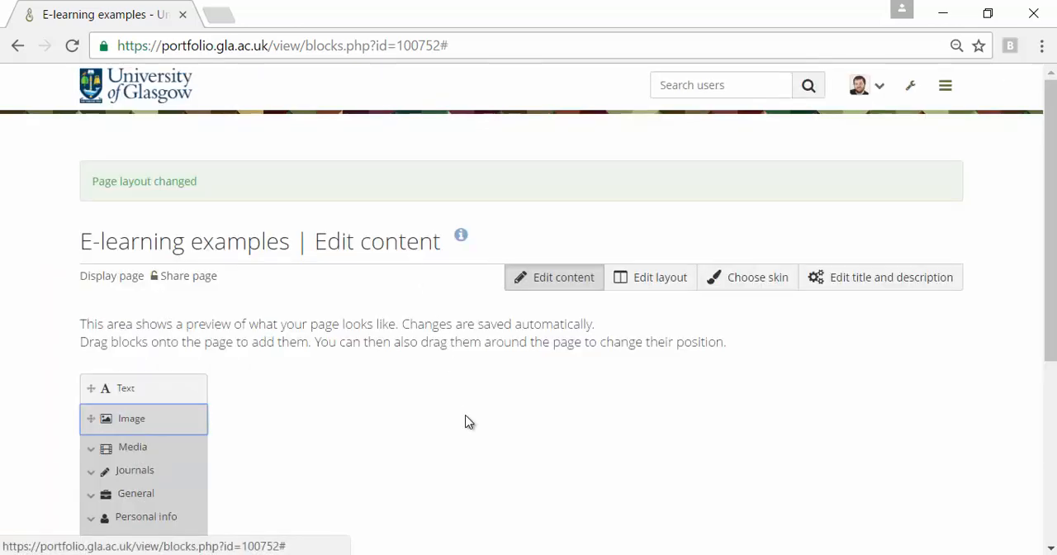
pyautogui.scroll(-3, 466, 424)
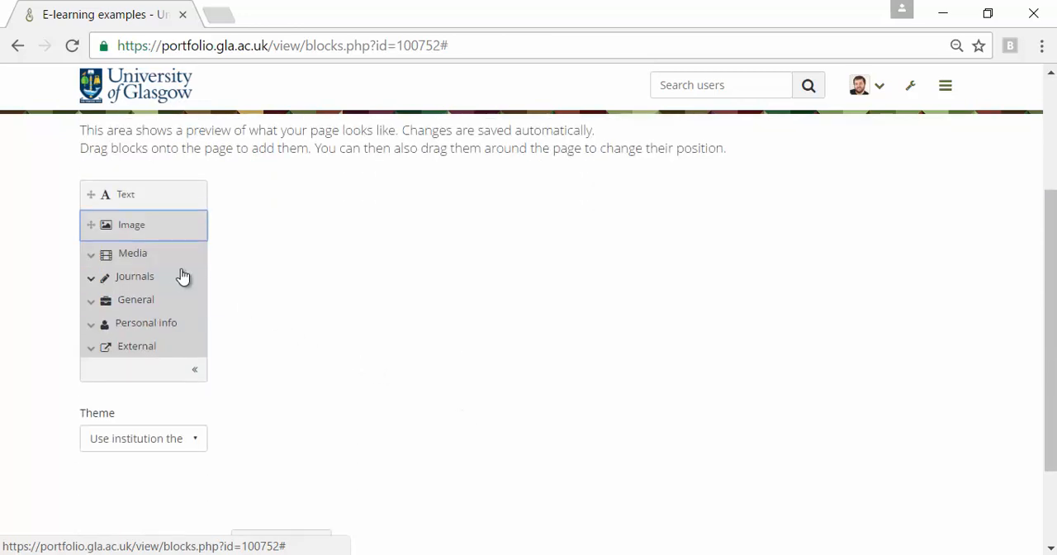
pyautogui.click(132, 281)
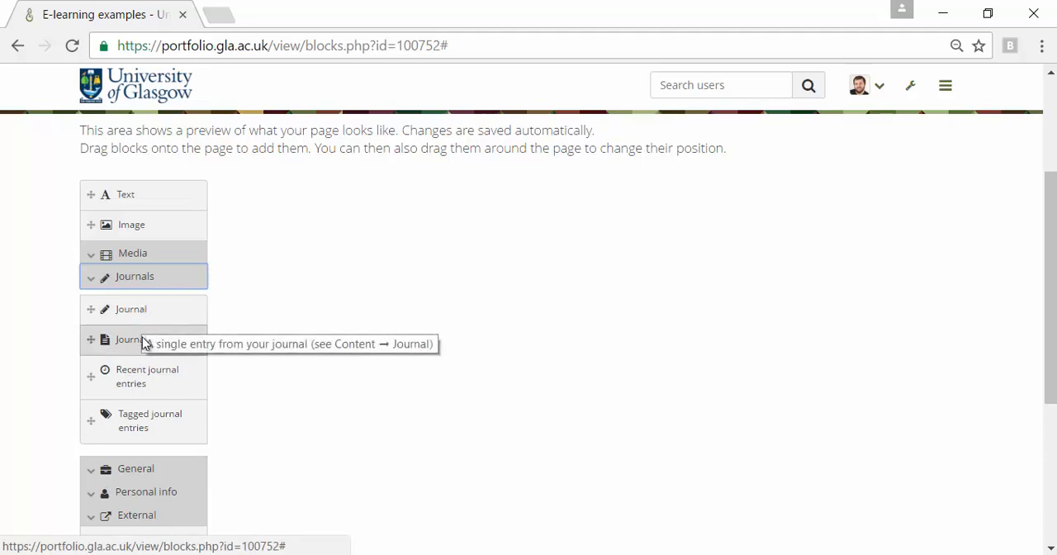
pyautogui.moveTo(134, 310); pyautogui.dragTo(429, 211)
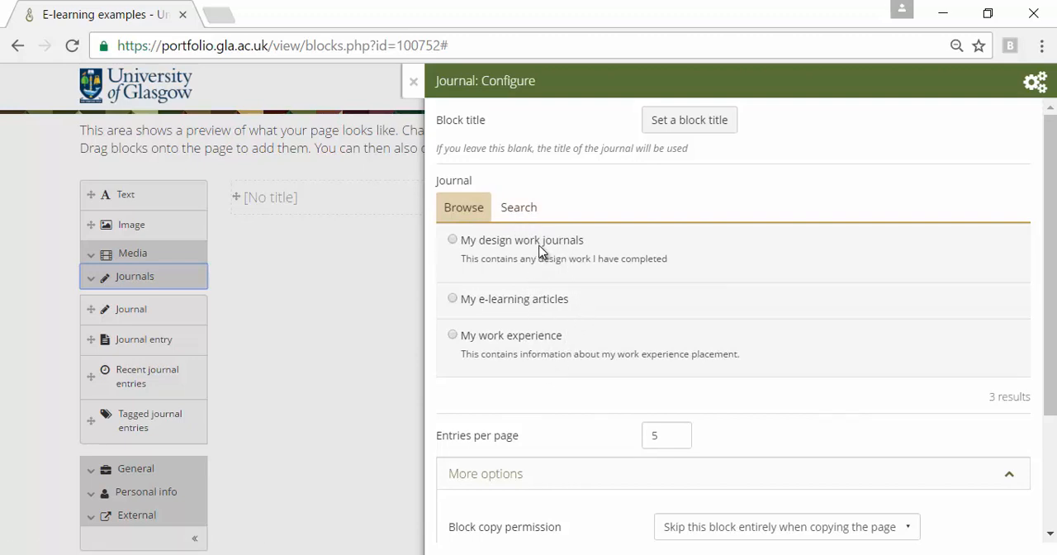
pyautogui.click(525, 305)
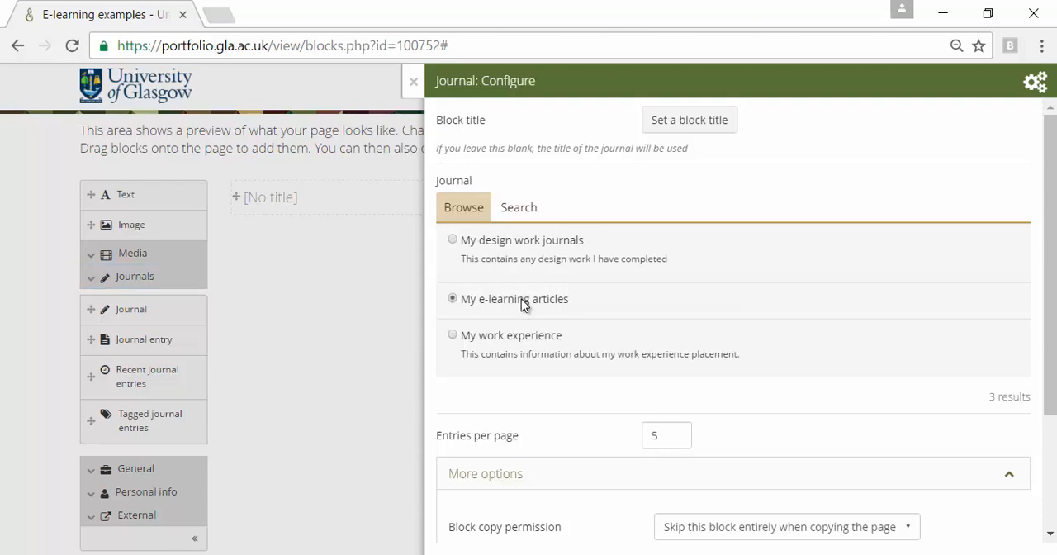
# Step: Set the journal block to be skipped entirely when the page is copied, keep Retractable at No, and save the block
pyautogui.scroll(-2, 715, 397)
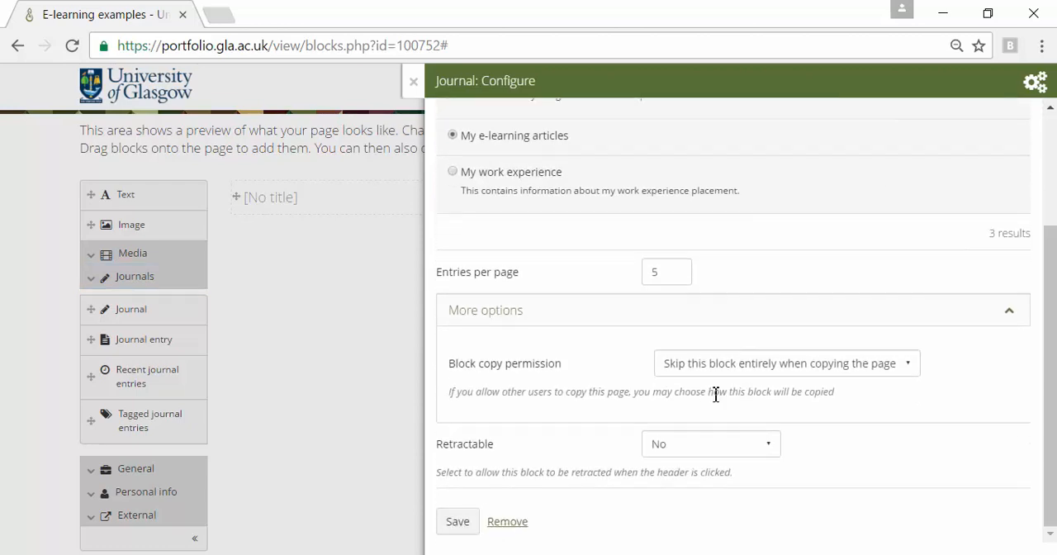
pyautogui.click(871, 374)
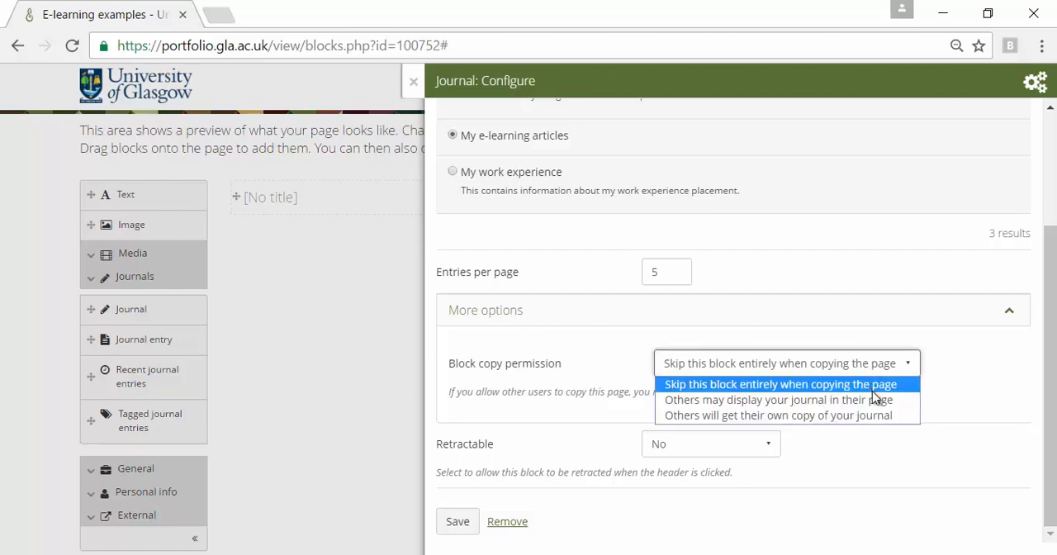
pyautogui.click(881, 391)
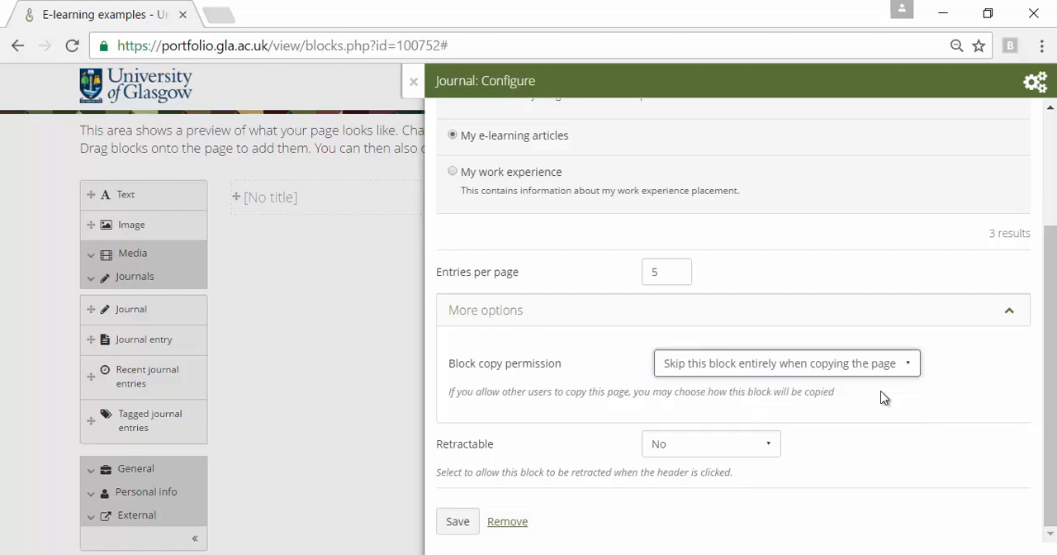
pyautogui.click(763, 451)
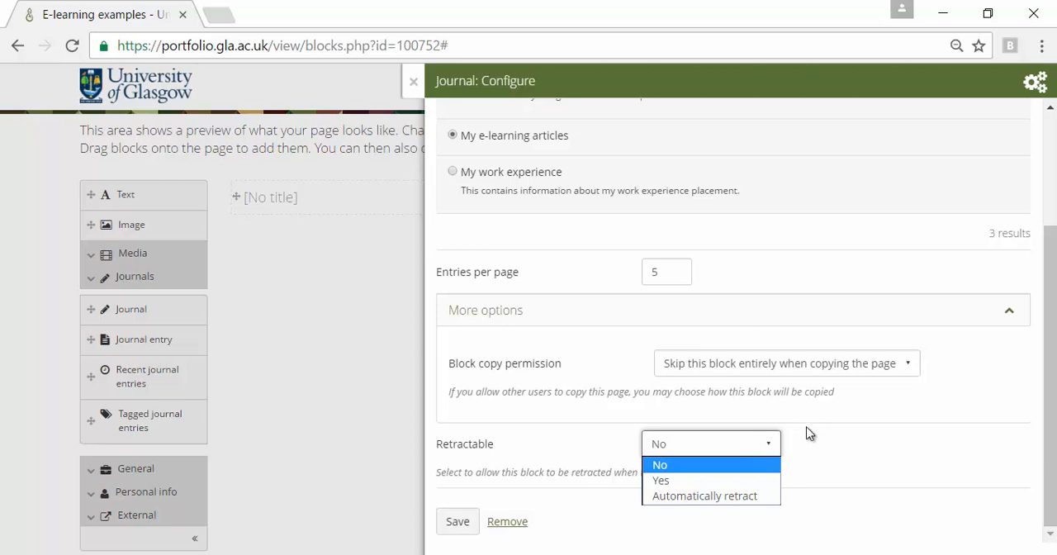
pyautogui.click(664, 465)
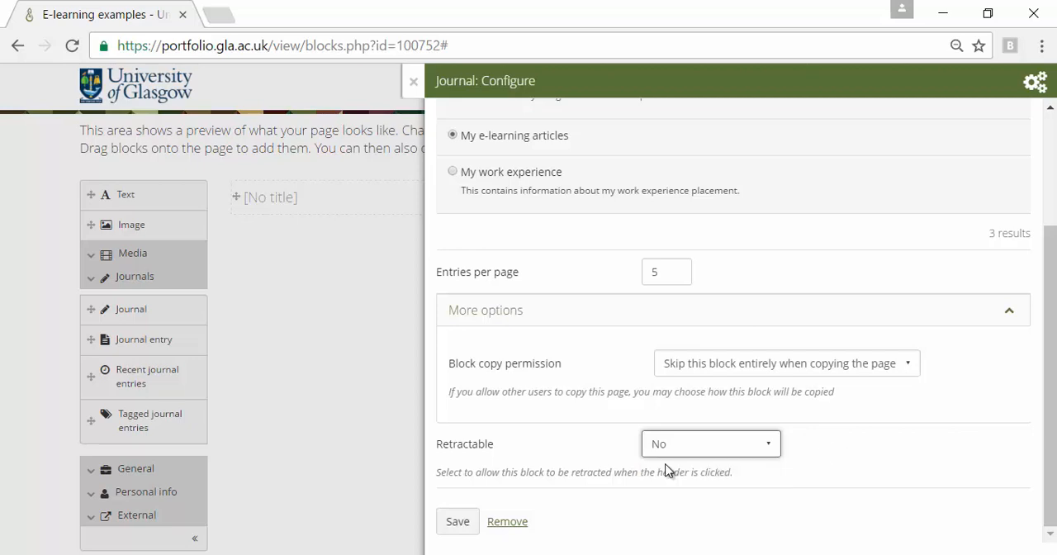
pyautogui.click(450, 521)
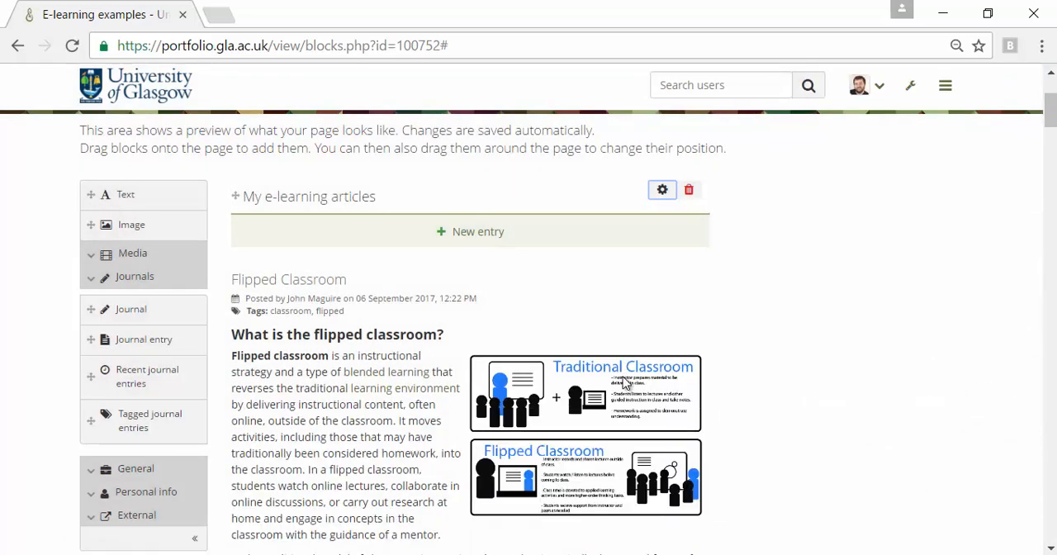
# Step: Add a Profile information block to the page's narrow column and title it "Personal Information"
pyautogui.scroll(-15, 495, 359)
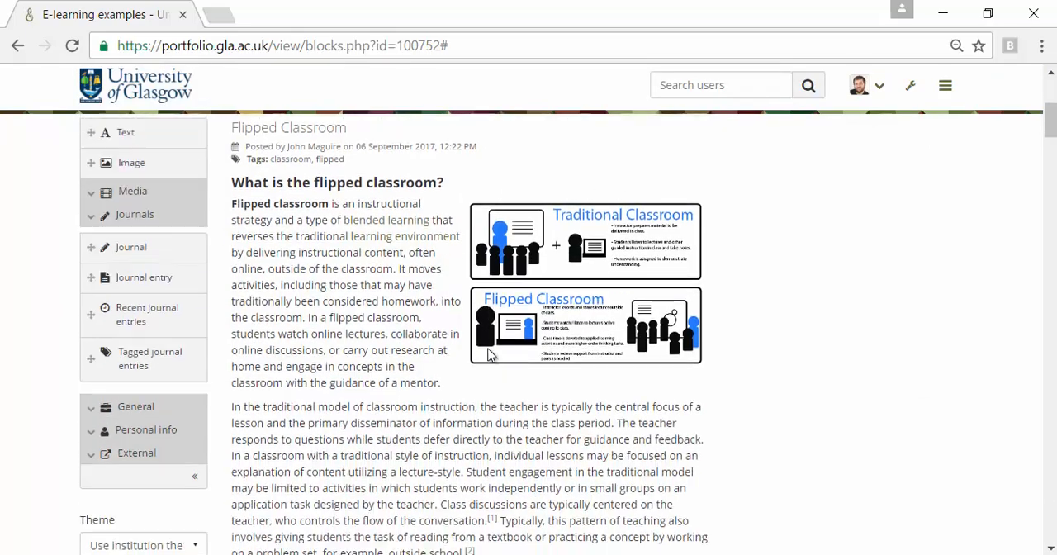
pyautogui.scroll(-9, 508, 367)
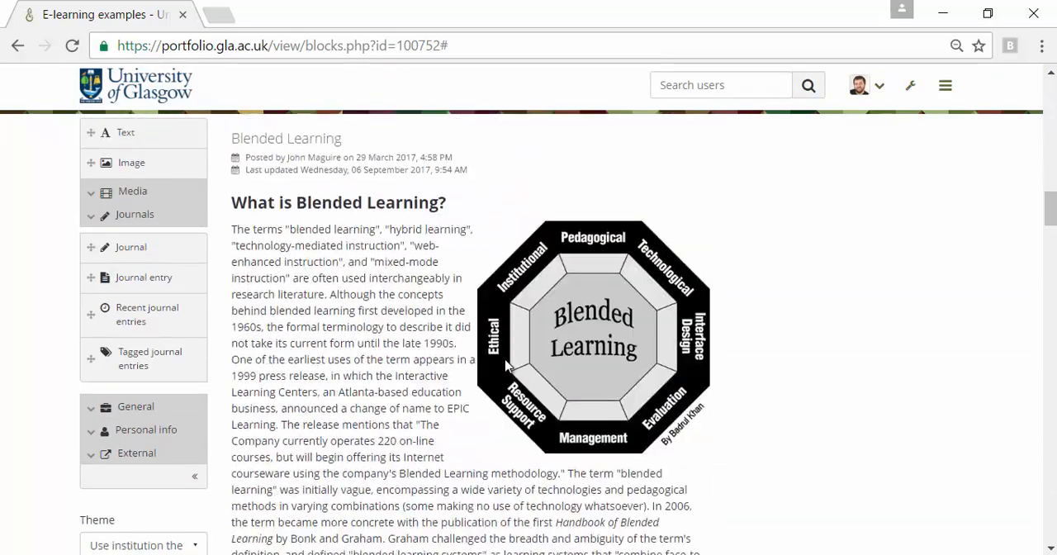
pyautogui.scroll(4, 508, 366)
pyautogui.scroll(20, 508, 367)
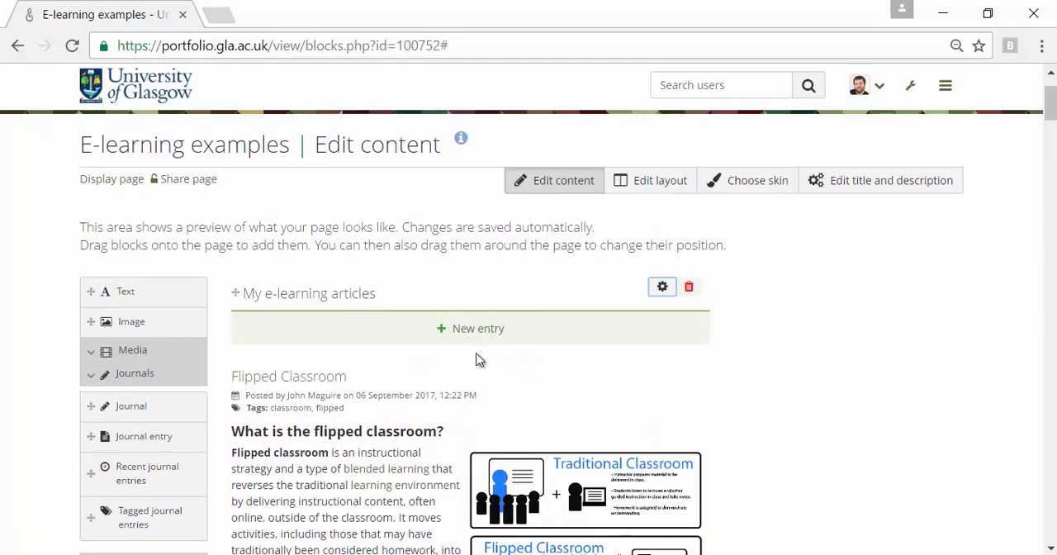
pyautogui.scroll(-2, 297, 394)
pyautogui.scroll(1, 293, 402)
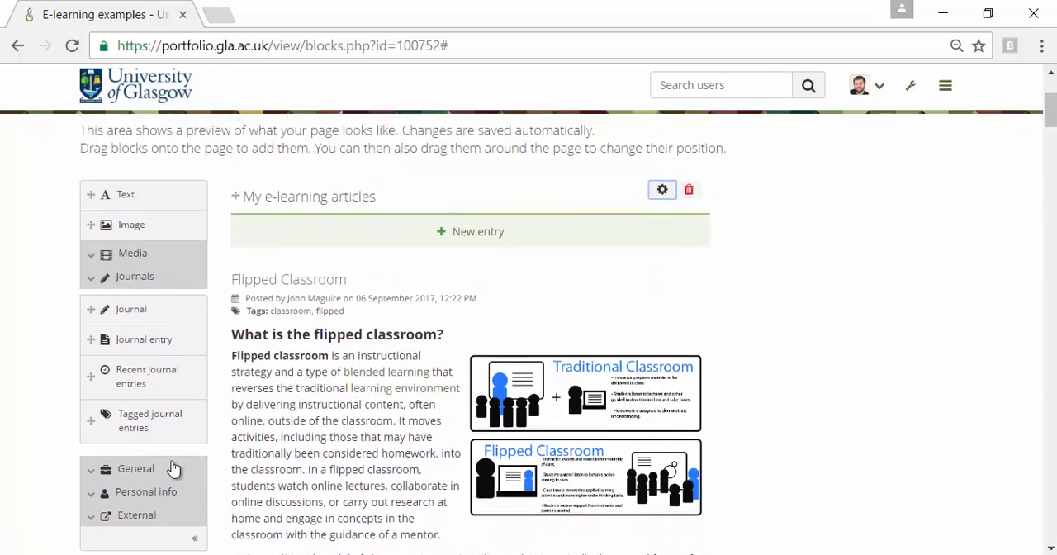
pyautogui.click(140, 493)
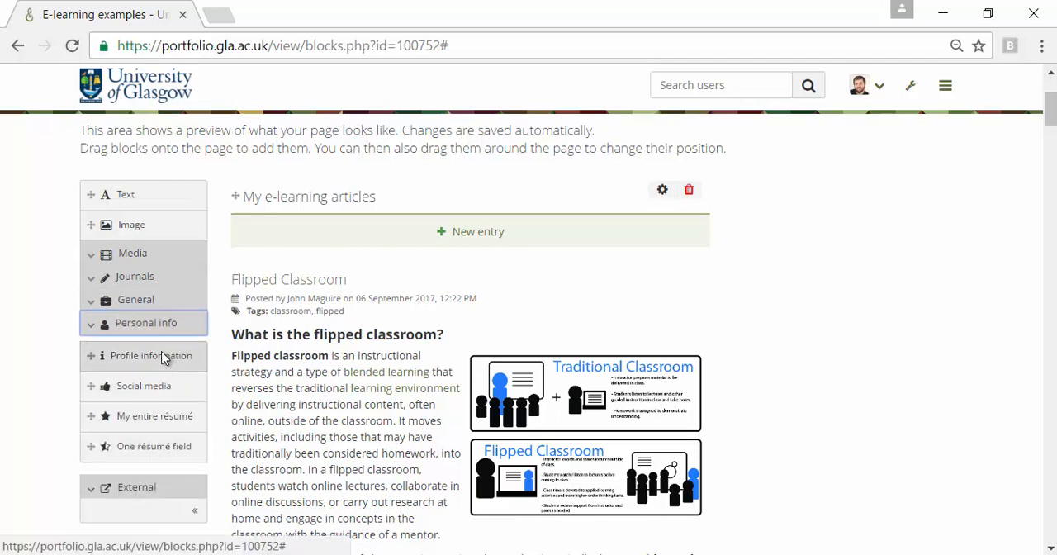
pyautogui.moveTo(166, 361); pyautogui.dragTo(884, 203)
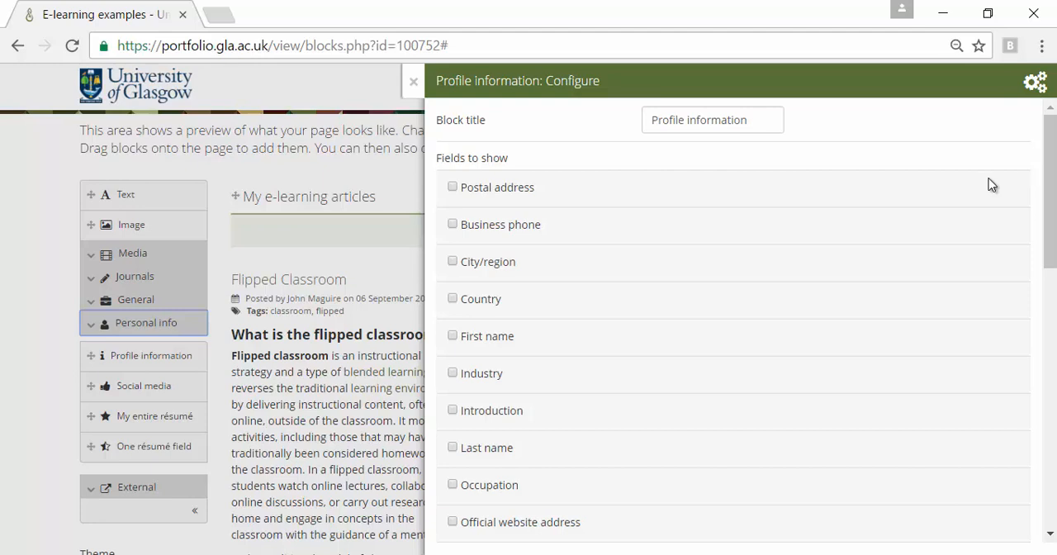
pyautogui.moveTo(760, 123); pyautogui.dragTo(624, 121)
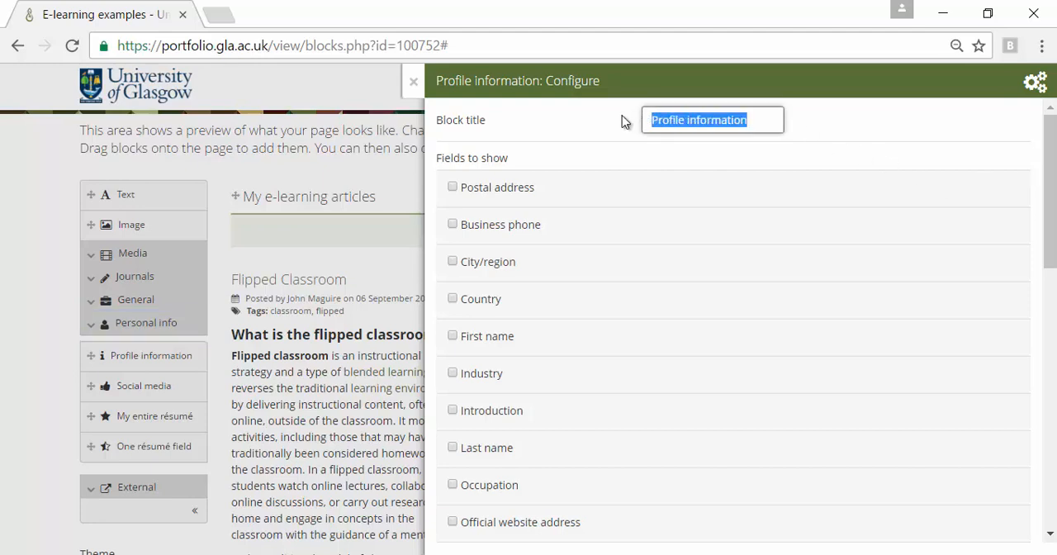
pyautogui.write('Persona')
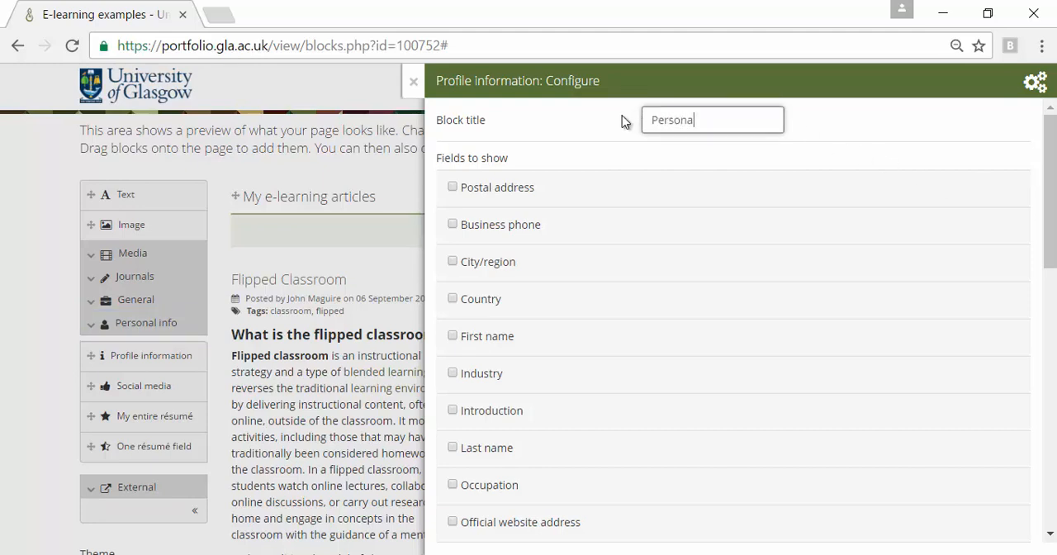
pyautogui.write('l Information')
# Step: Choose the first name, last name and Twitter fields to show in the profile block
pyautogui.click(452, 336)
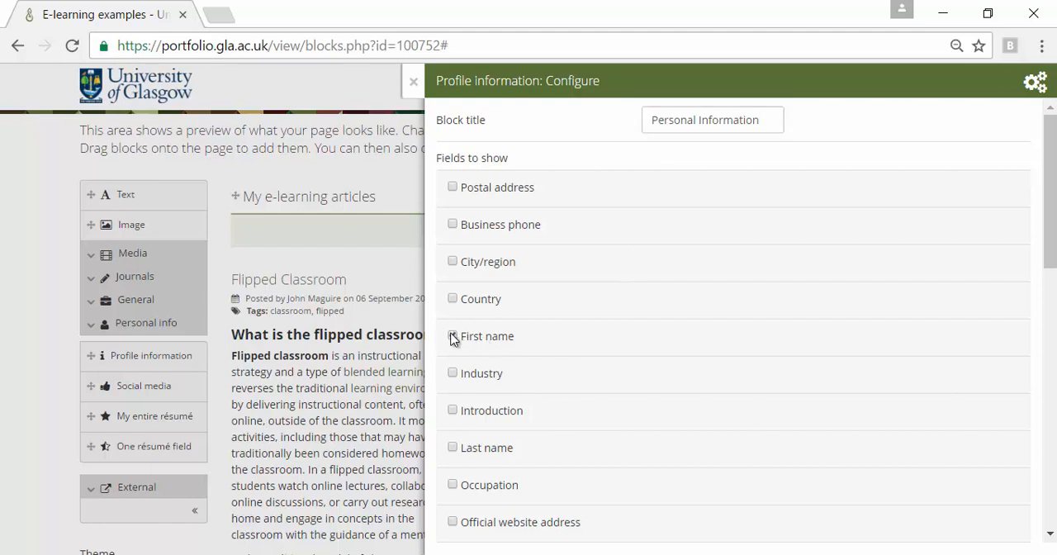
pyautogui.click(453, 448)
pyautogui.scroll(-1, 550, 453)
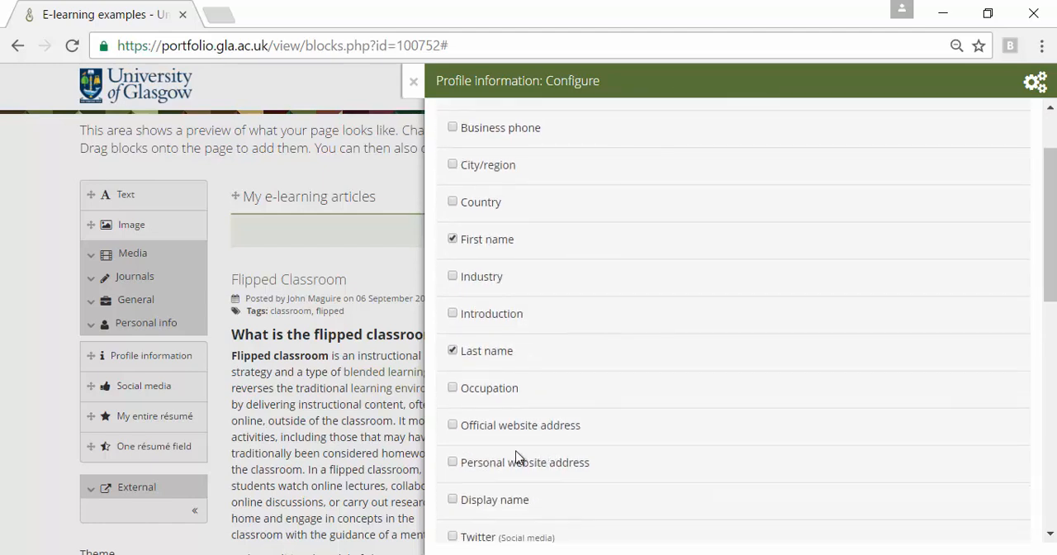
pyautogui.scroll(-1, 490, 467)
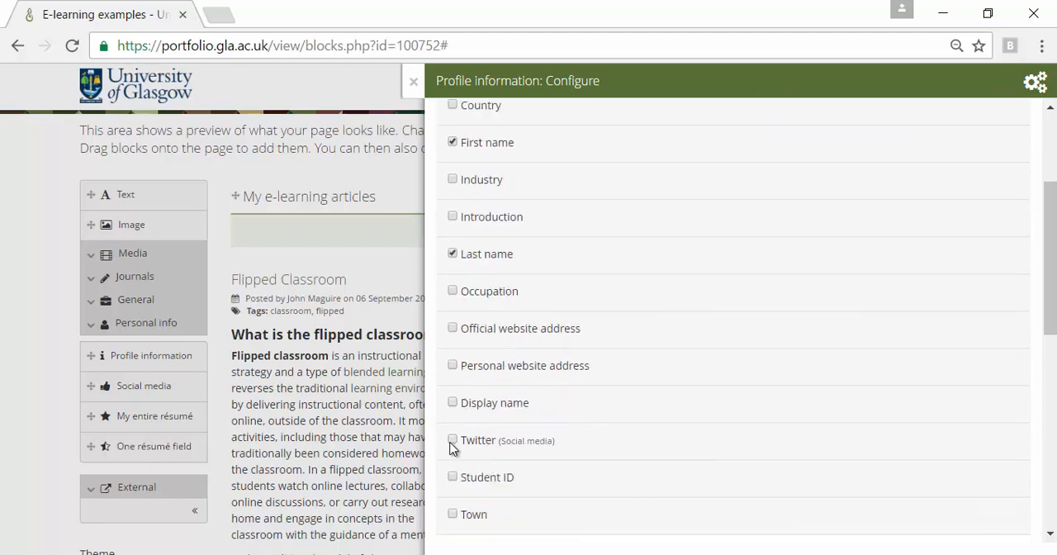
pyautogui.click(452, 440)
# Step: Show the owner's email address, enter the introduction "I am an e-learning innovation officer", and save the profile block
pyautogui.scroll(-3, 632, 484)
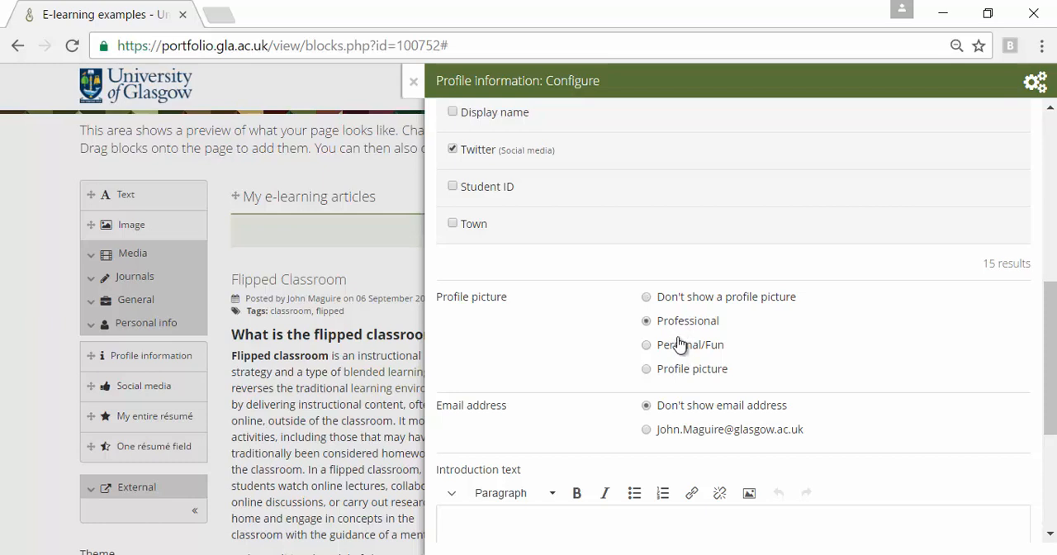
pyautogui.scroll(-1, 795, 420)
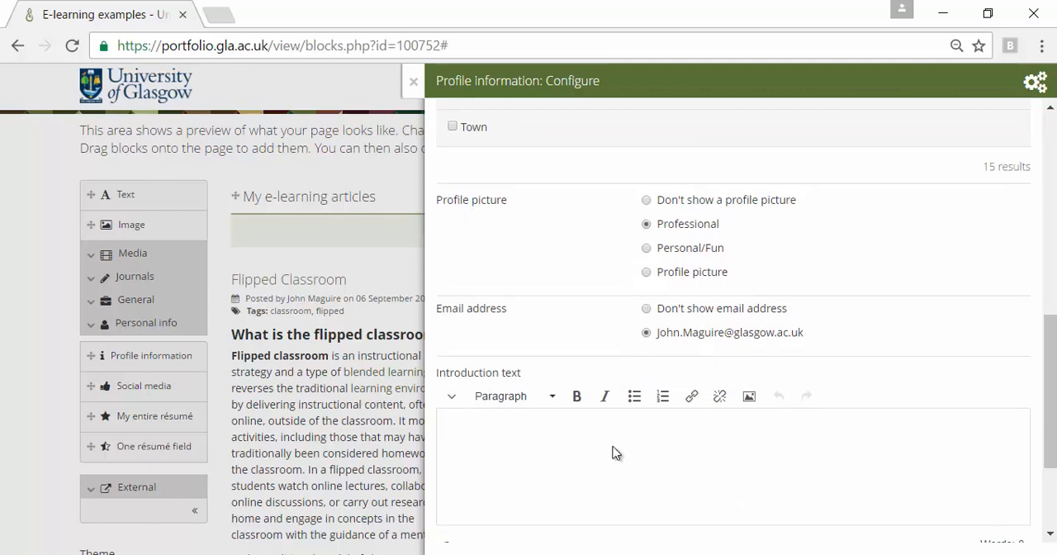
pyautogui.scroll(-2, 613, 455)
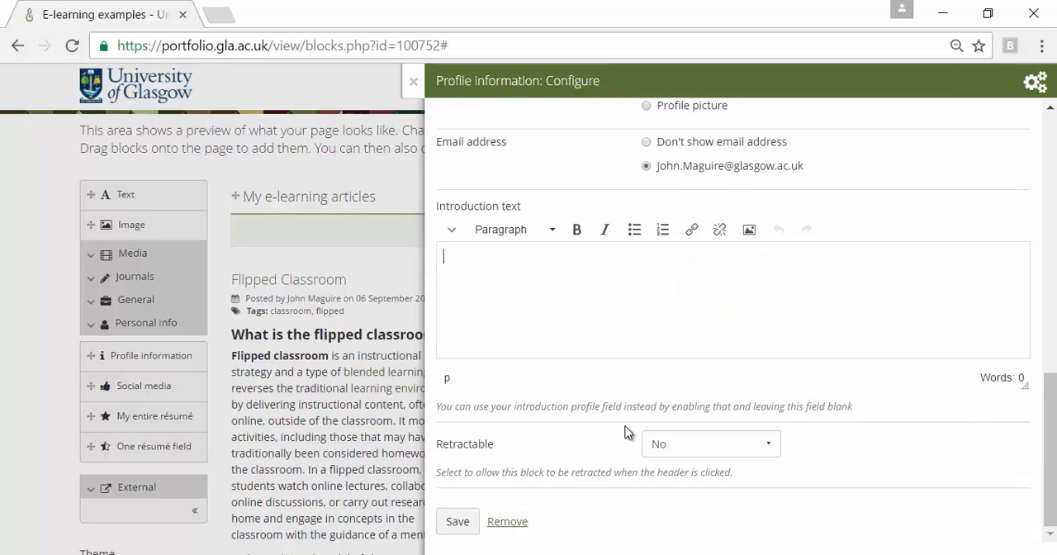
pyautogui.write('I am an e-learning innovation officer')
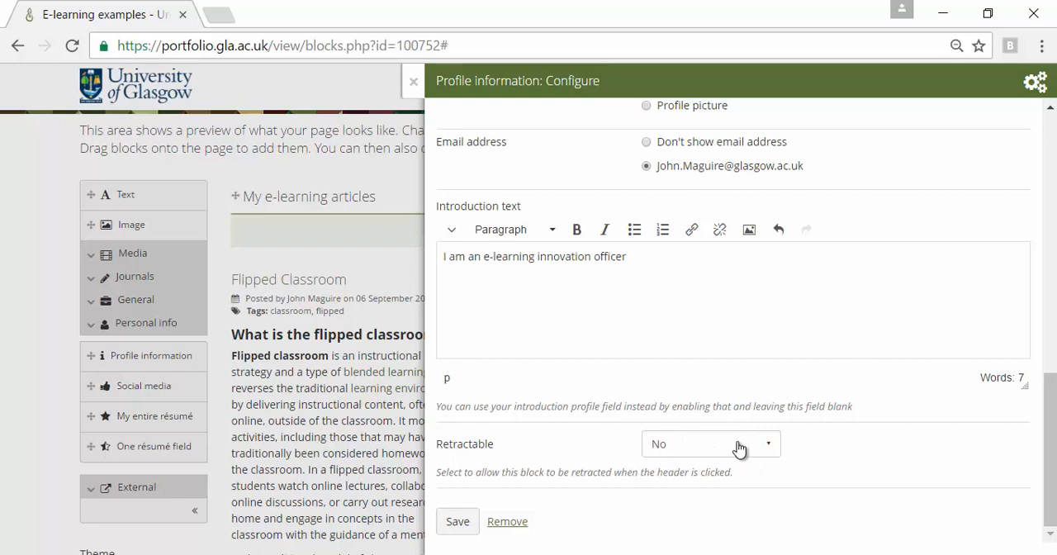
pyautogui.click(458, 524)
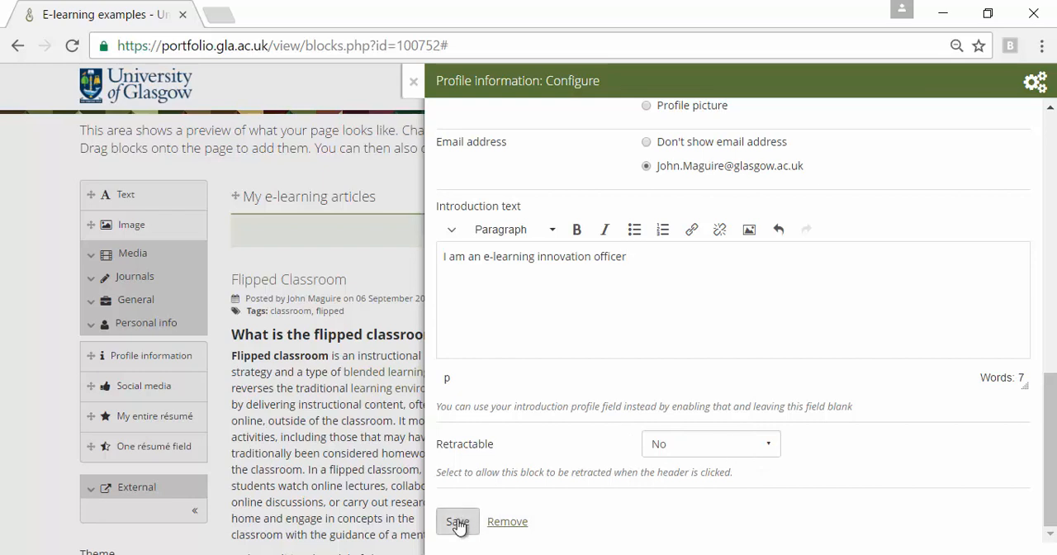
pyautogui.click(458, 525)
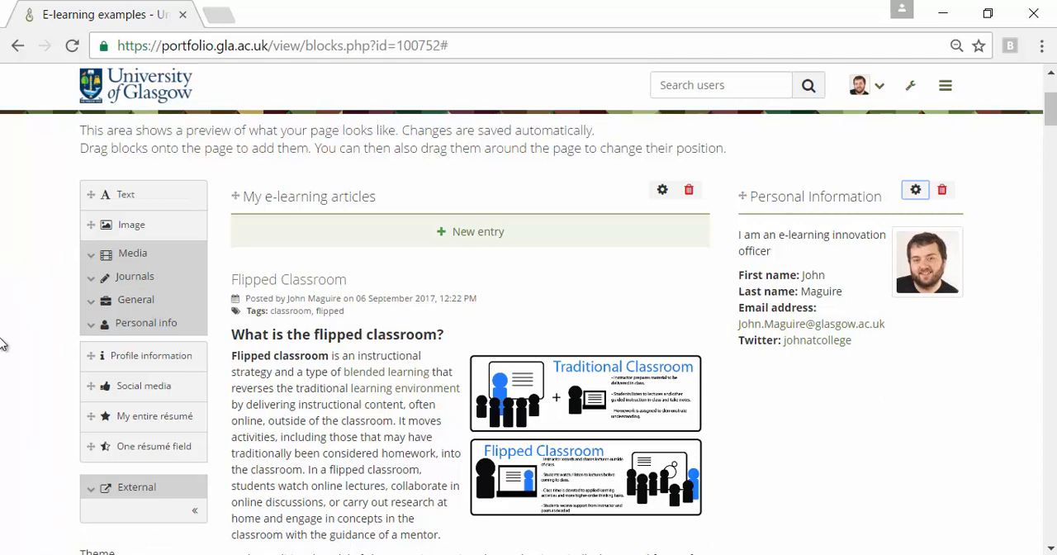
# Step: Add a Plans block below the personal information, showing the plan "Yearly objectives" with Retractable set to Yes, and save it
pyautogui.click(90, 323)
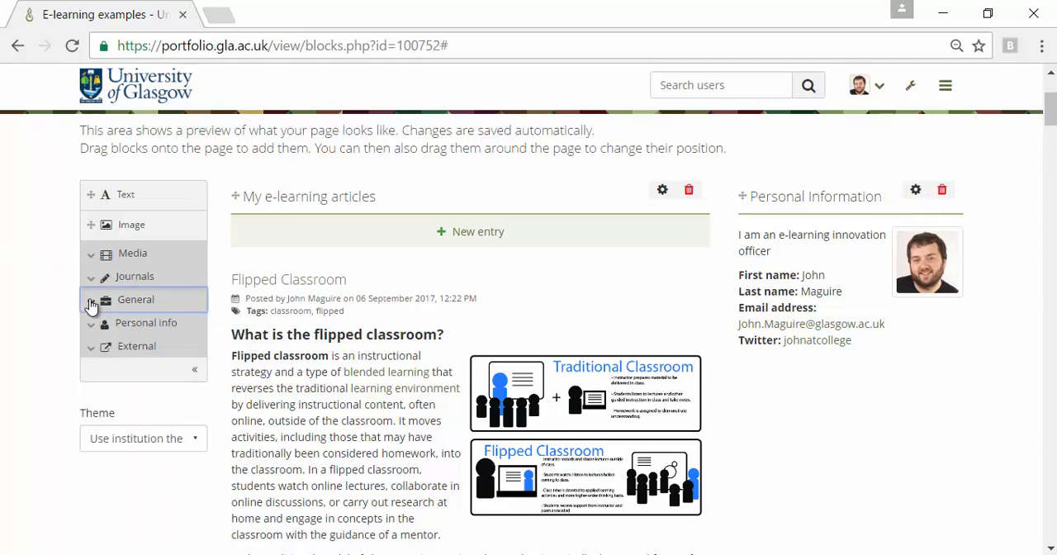
pyautogui.click(90, 304)
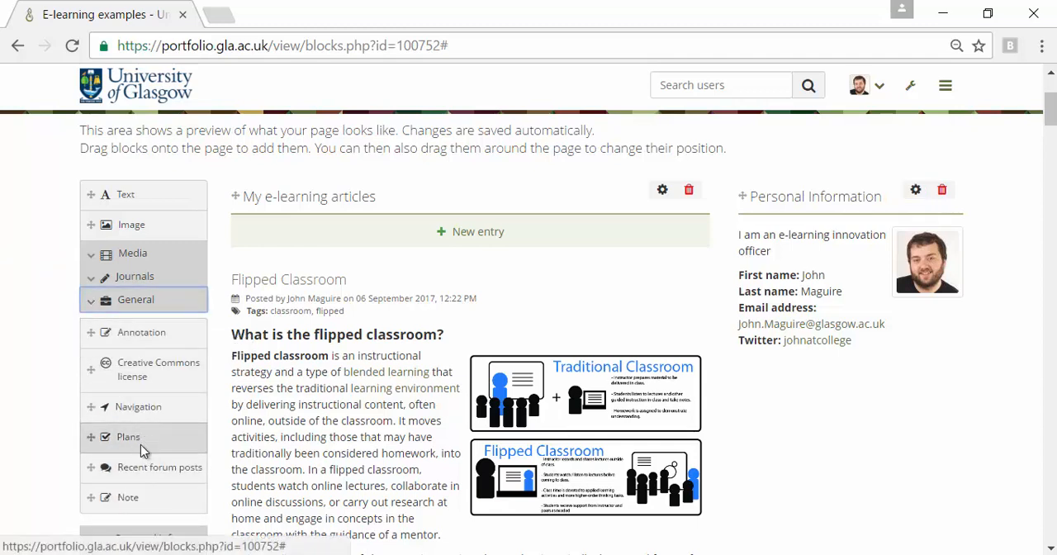
pyautogui.moveTo(139, 446); pyautogui.dragTo(874, 385)
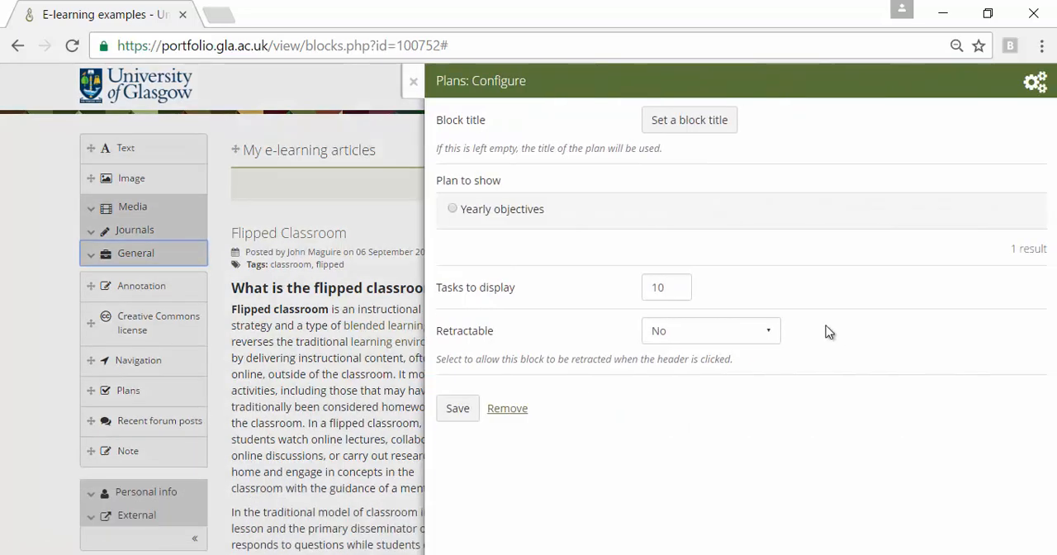
pyautogui.click(454, 212)
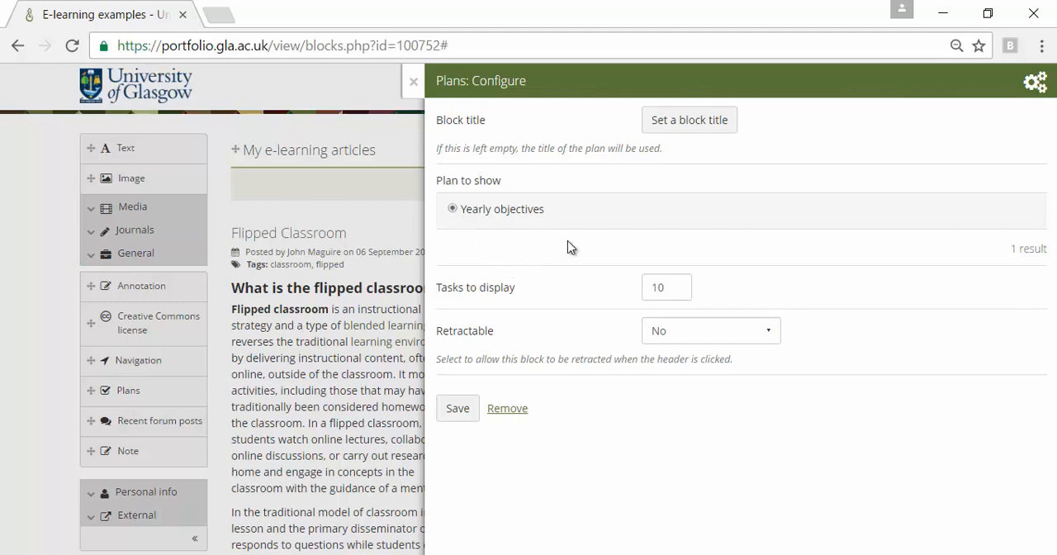
pyautogui.click(694, 333)
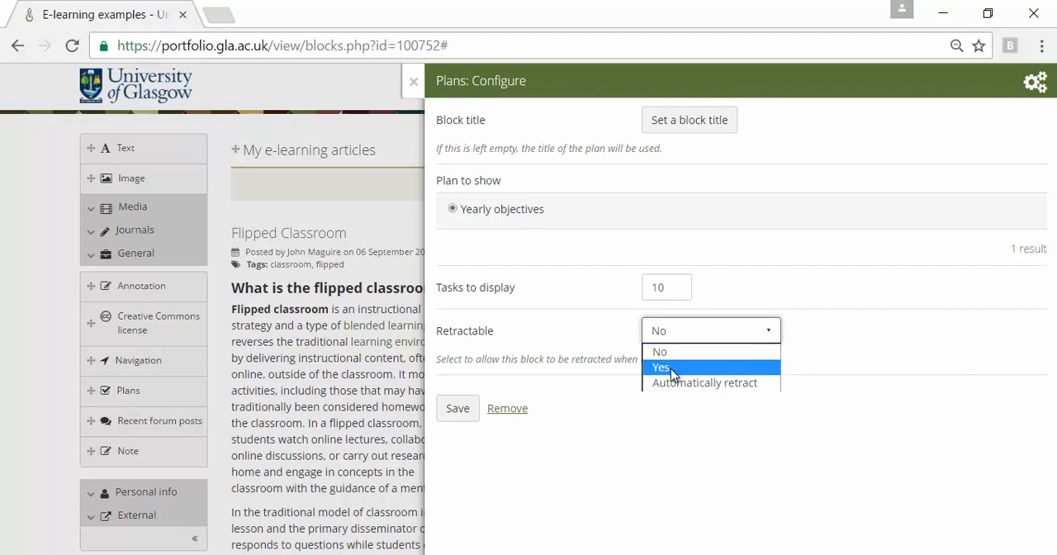
pyautogui.click(670, 368)
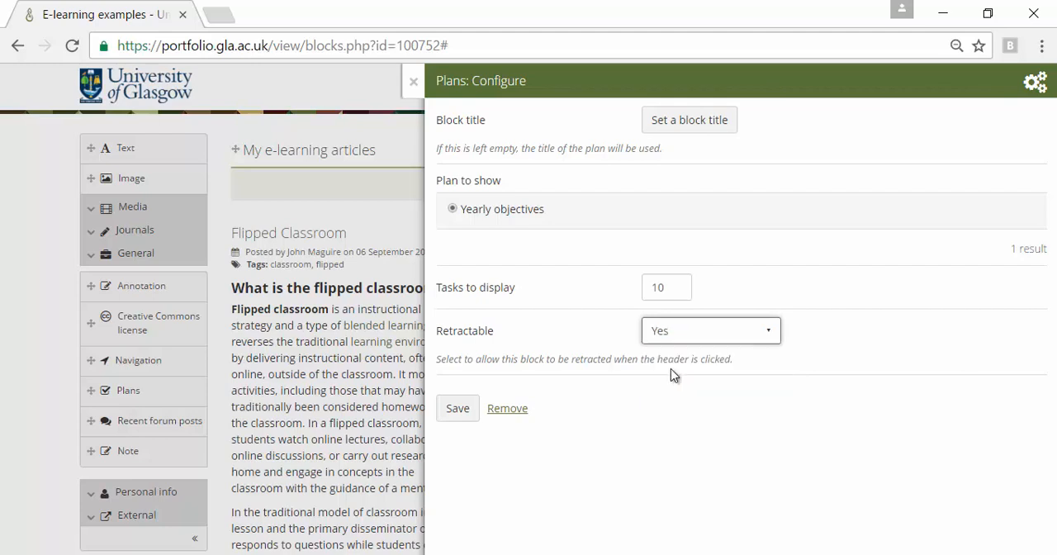
pyautogui.click(452, 410)
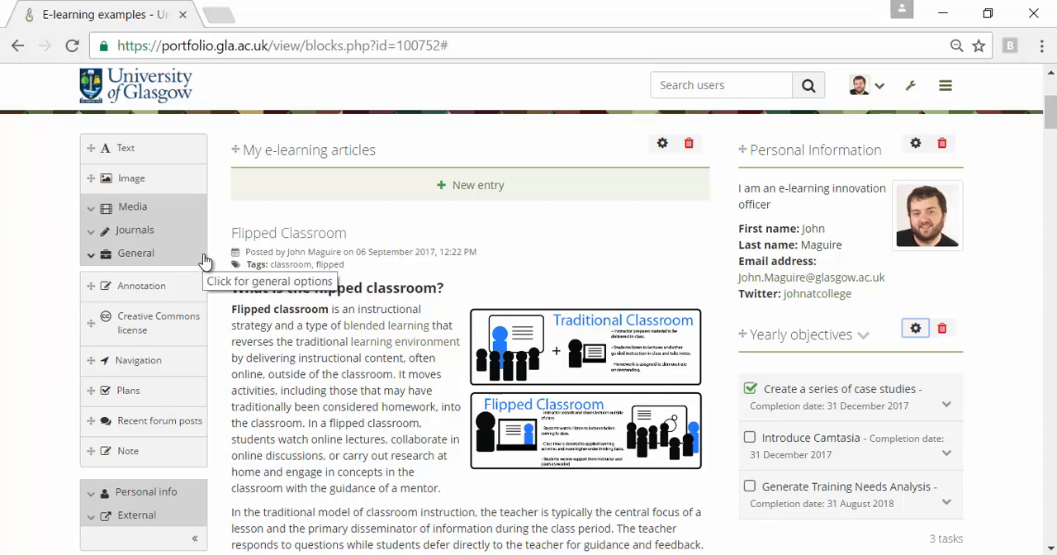
pyautogui.click(90, 213)
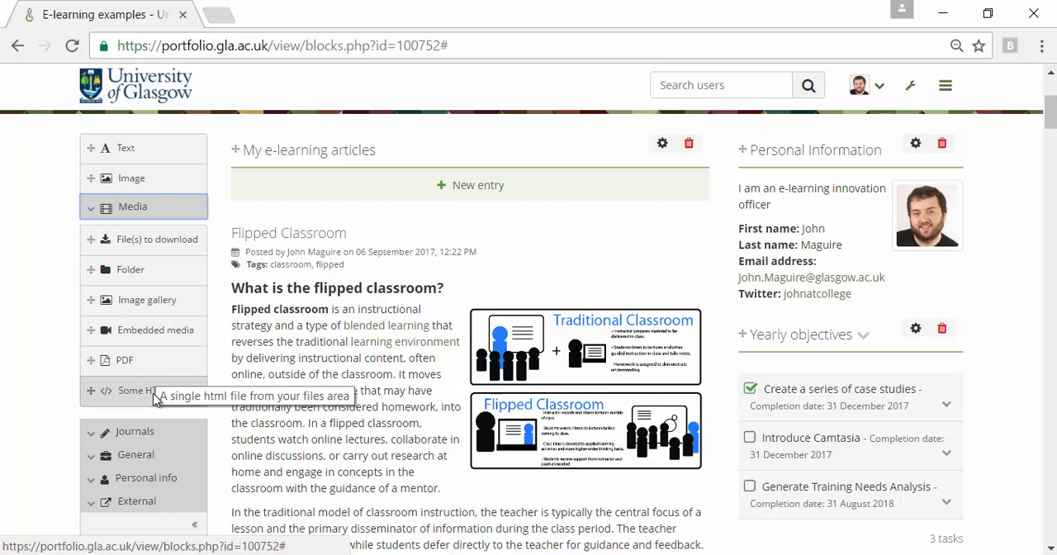
pyautogui.click(91, 504)
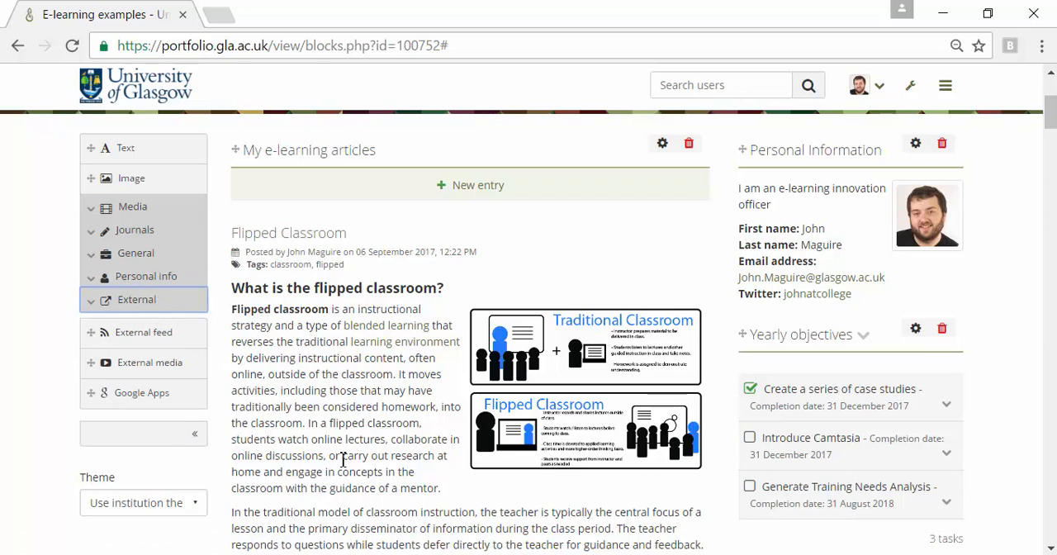
# Step: Display the finished "E-learning examples" page outside the content editor
pyautogui.scroll(-1, 411, 455)
pyautogui.scroll(4, 413, 442)
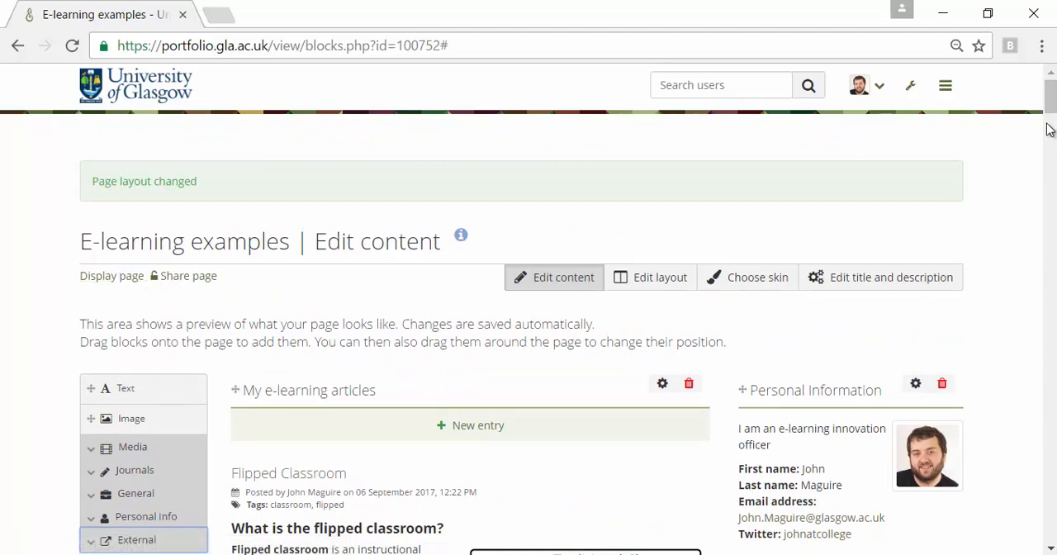
pyautogui.scroll(-2, 1053, 139)
pyautogui.moveTo(1052, 139); pyautogui.dragTo(1008, 549)
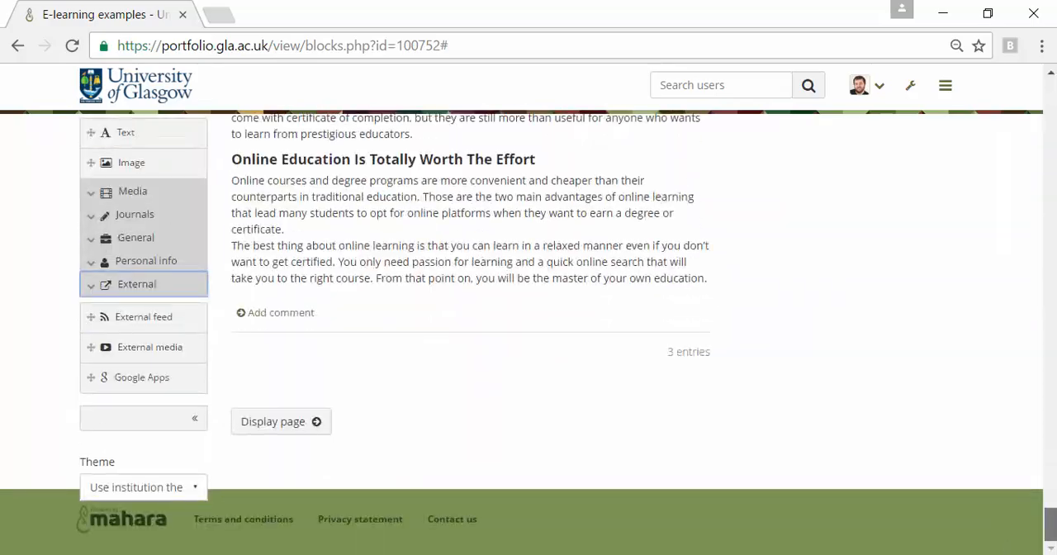
pyautogui.click(279, 423)
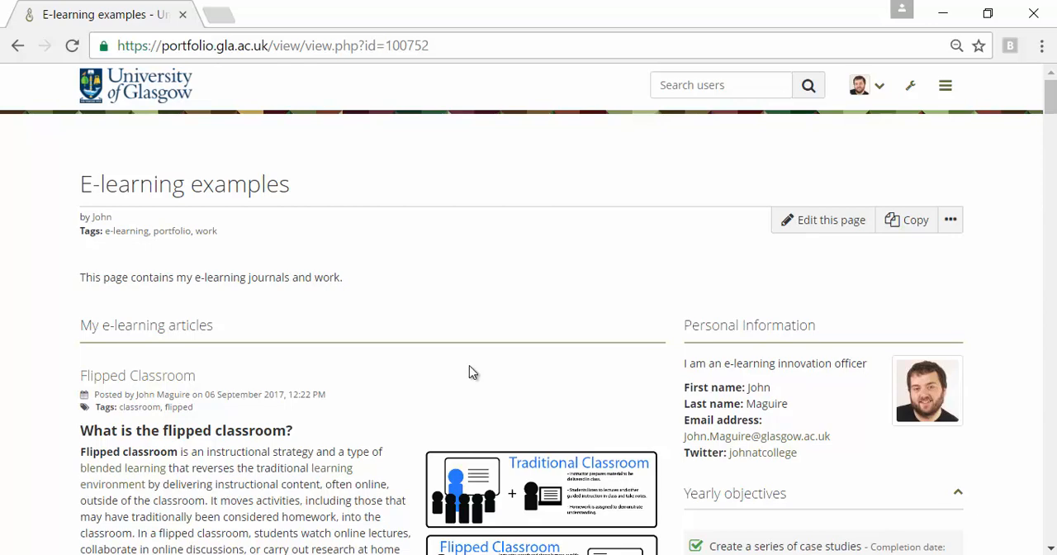
# Step: Collapse and re-expand the Yearly objectives block, and open the details of the "Create a series of case studies" task
pyautogui.scroll(-2, 469, 365)
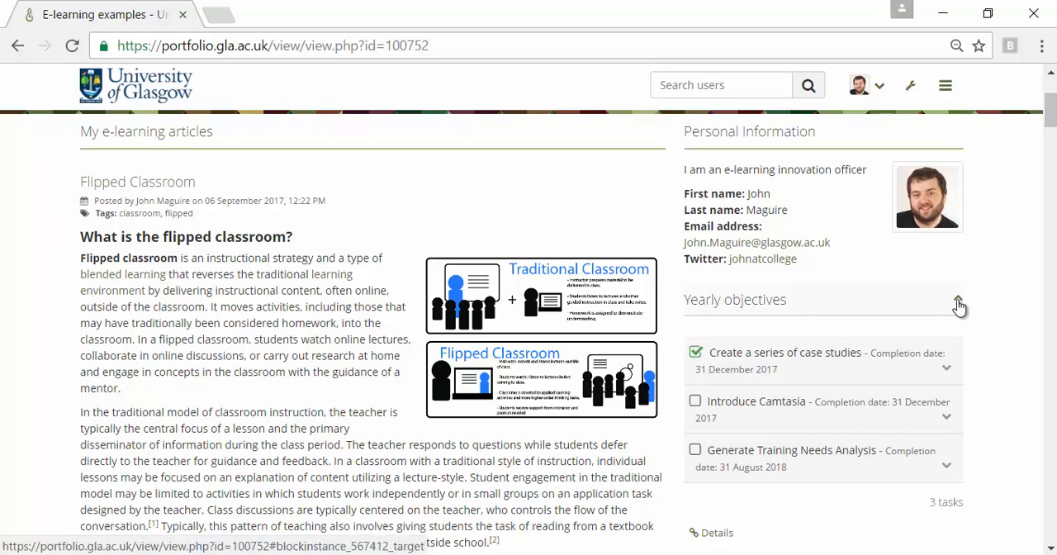
pyautogui.click(958, 302)
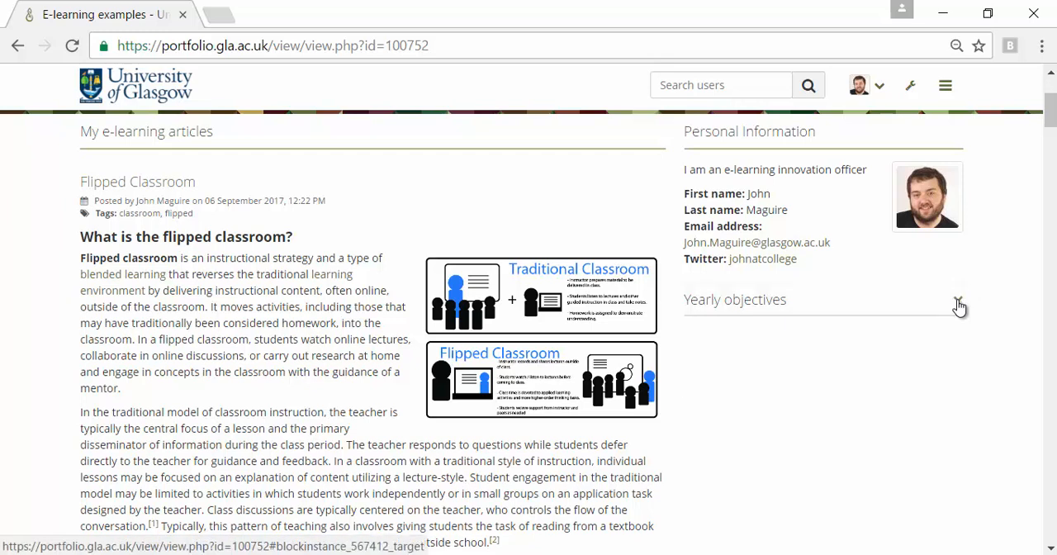
pyautogui.click(958, 303)
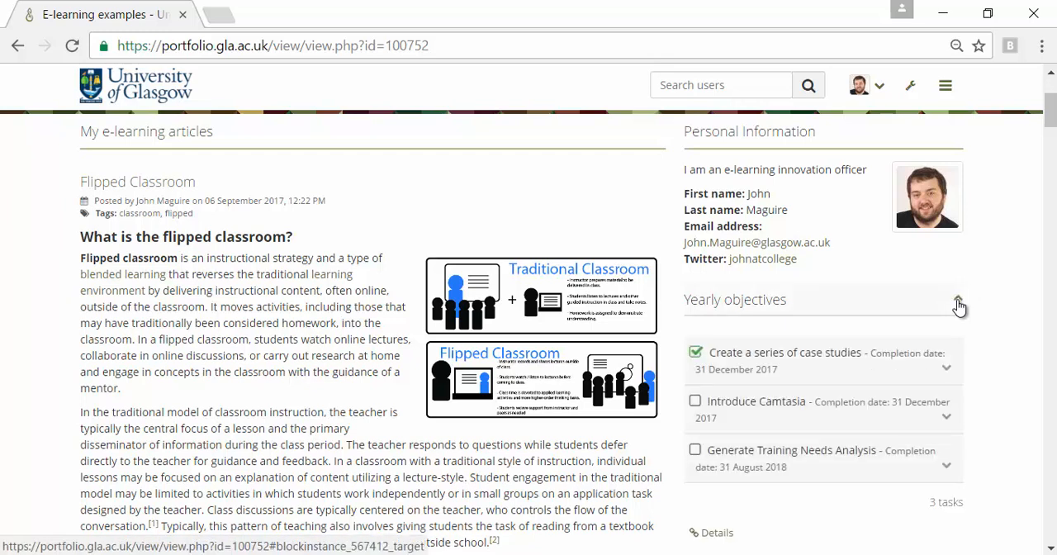
pyautogui.click(948, 369)
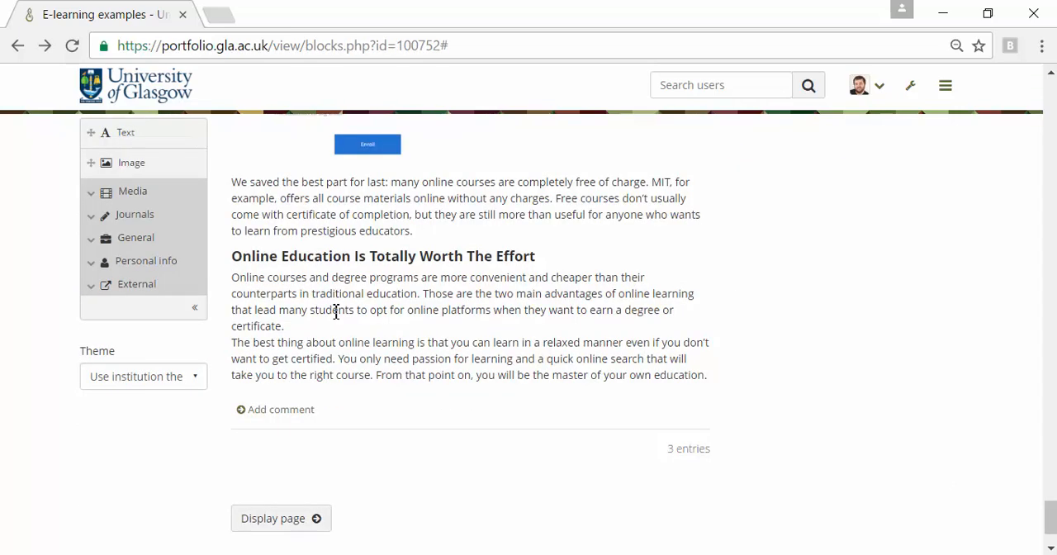
# Step: Set the page theme to Primary School and review the restyled blocks in the content editor
pyautogui.click(190, 382)
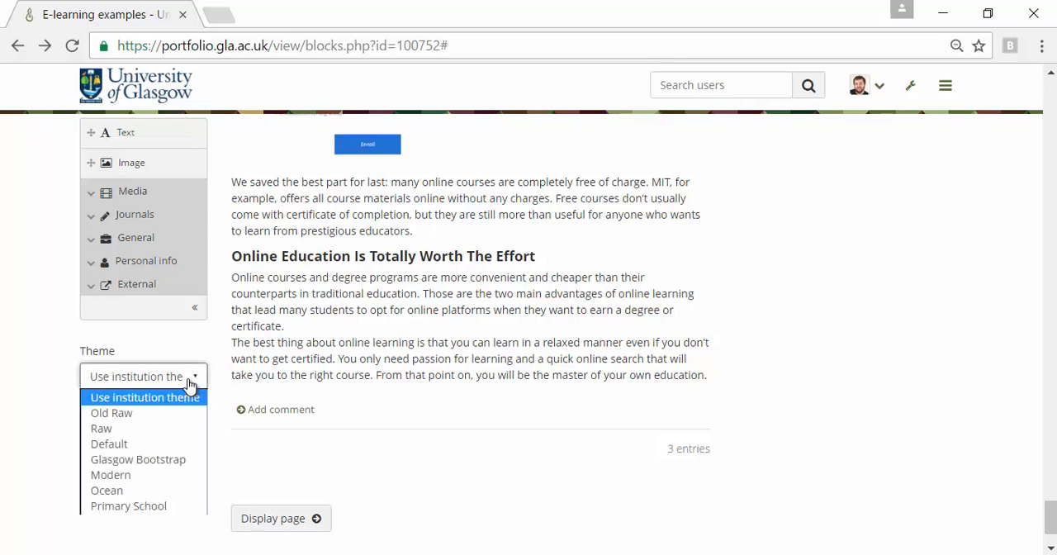
pyautogui.click(144, 506)
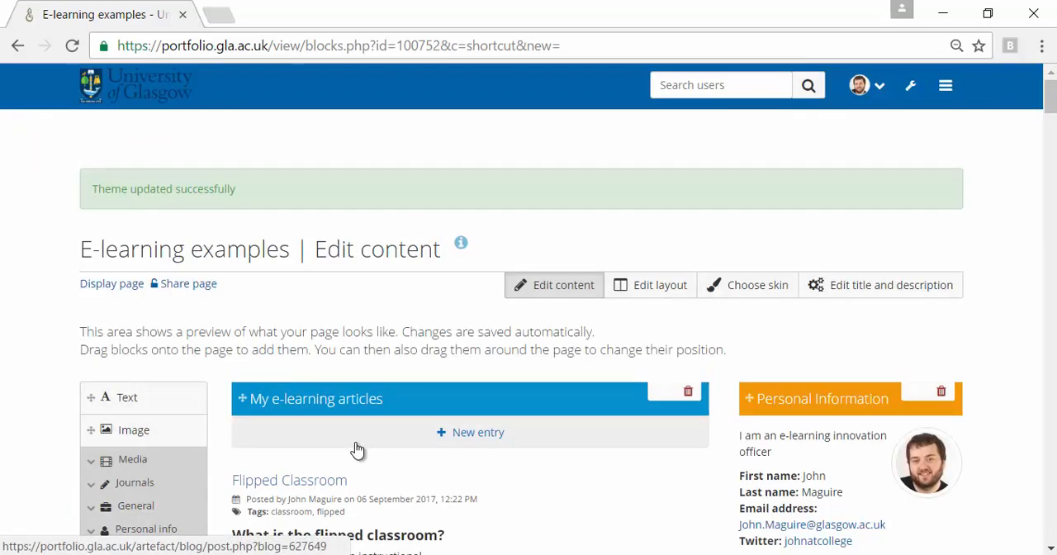
pyautogui.scroll(-9, 357, 449)
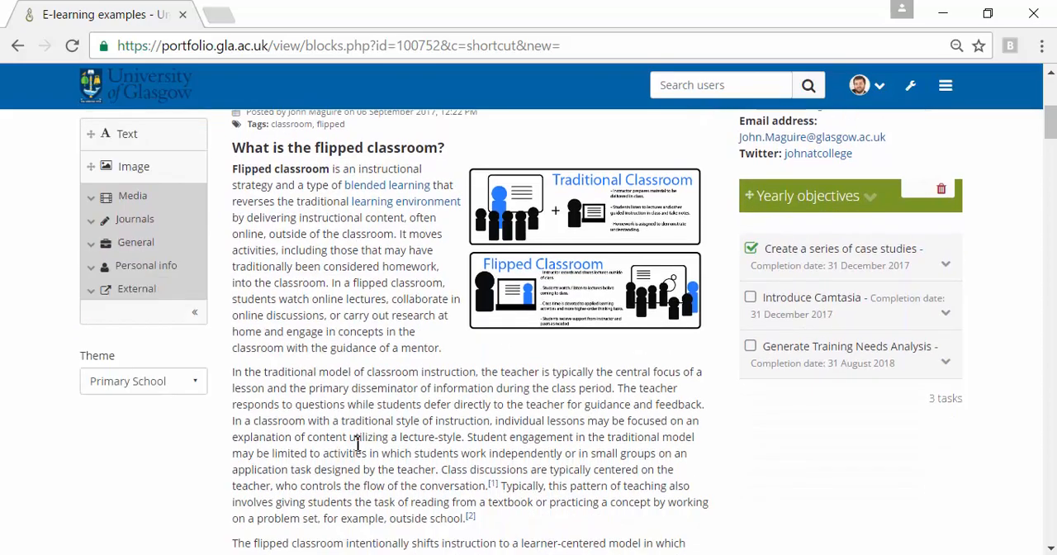
pyautogui.scroll(10, 356, 443)
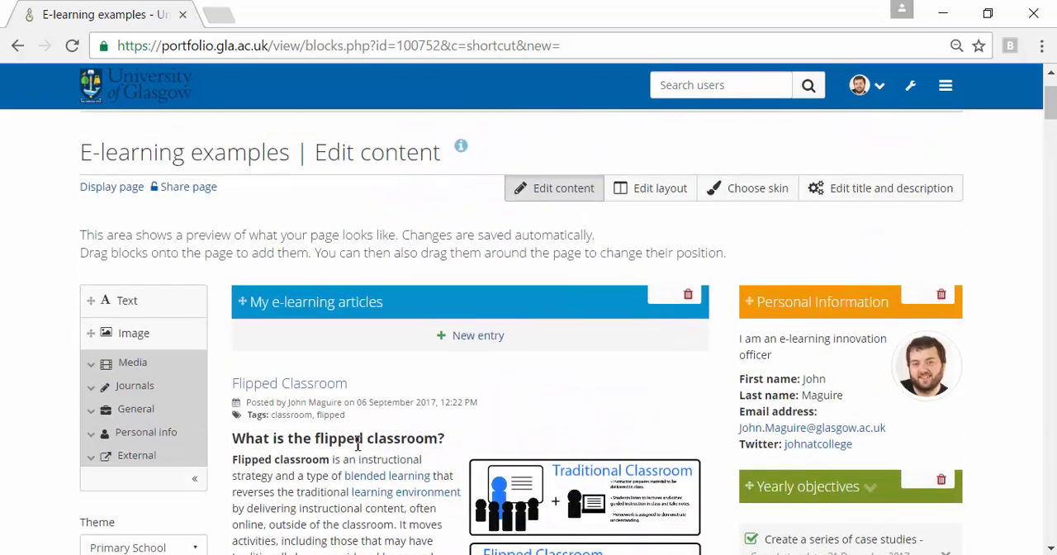
pyautogui.scroll(-5, 357, 443)
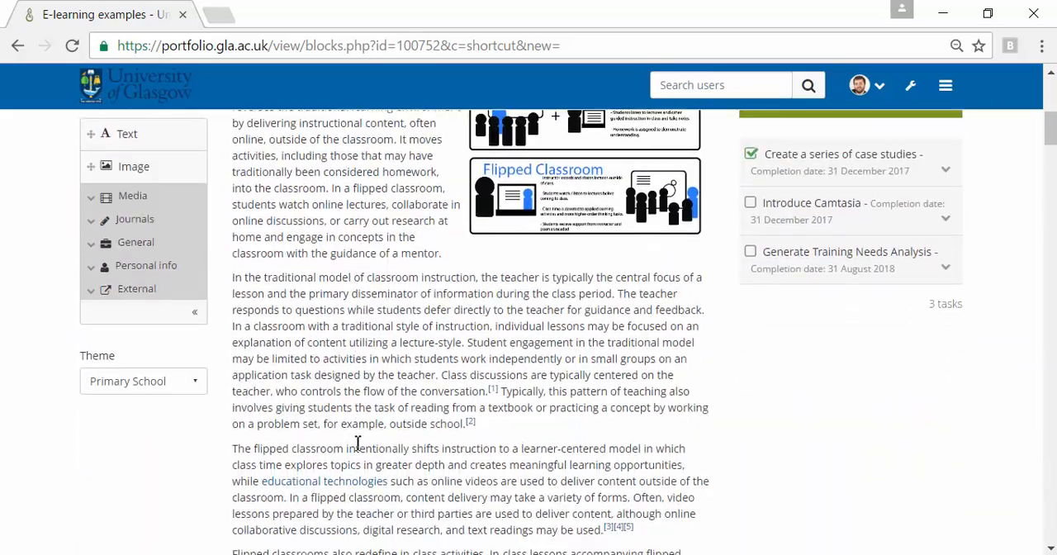
pyautogui.scroll(5, 356, 443)
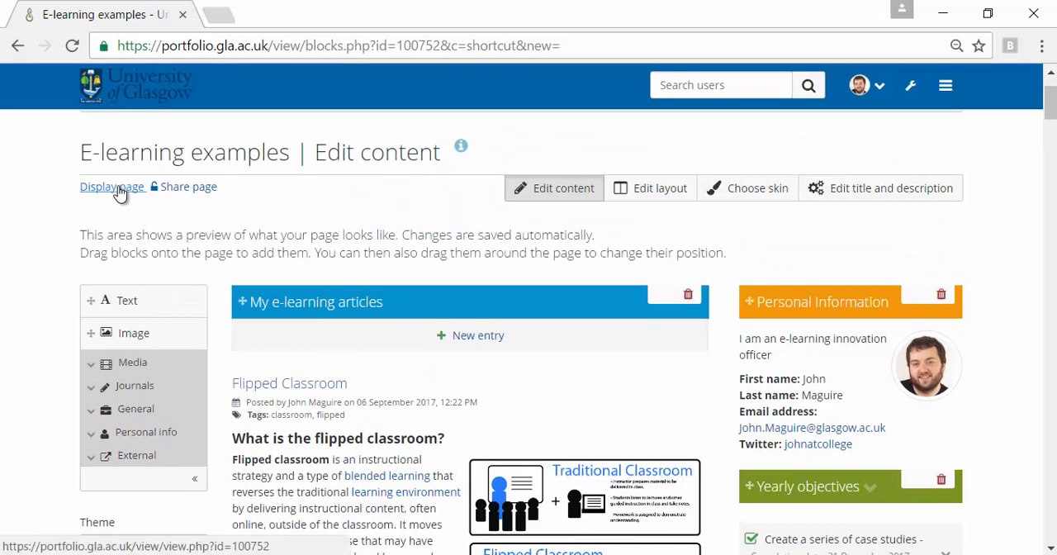
# Step: Display the "E-learning examples" page to review its journal and Yearly objectives blocks in the applied theme, and return to the content editor
pyautogui.click(118, 189)
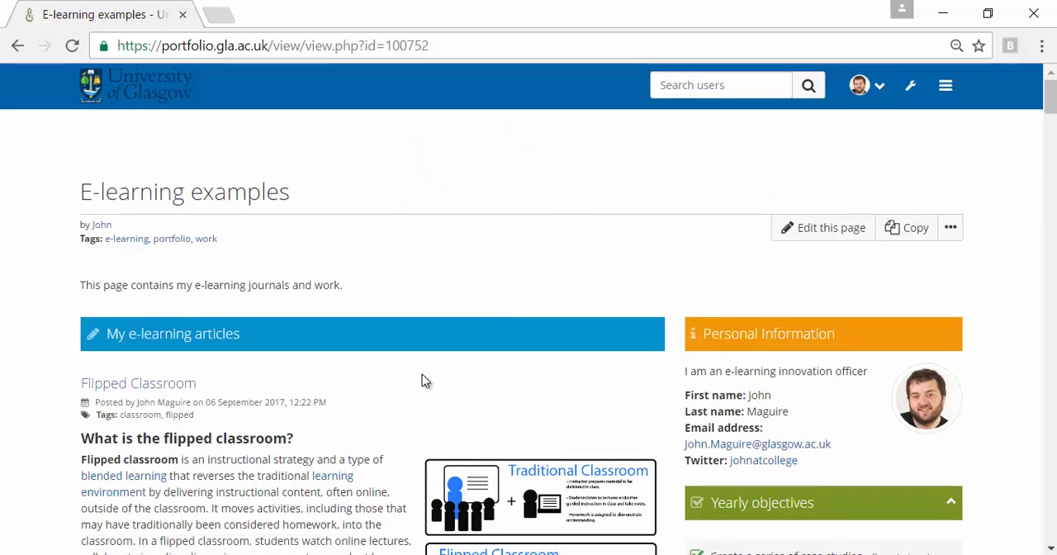
pyautogui.scroll(-5, 419, 417)
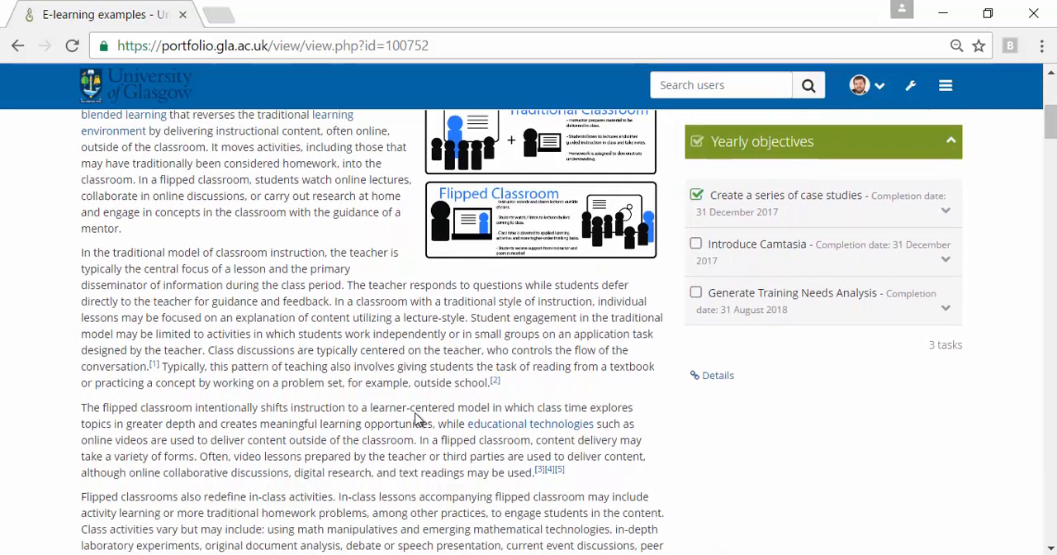
pyautogui.scroll(-6, 418, 419)
pyautogui.scroll(7, 419, 419)
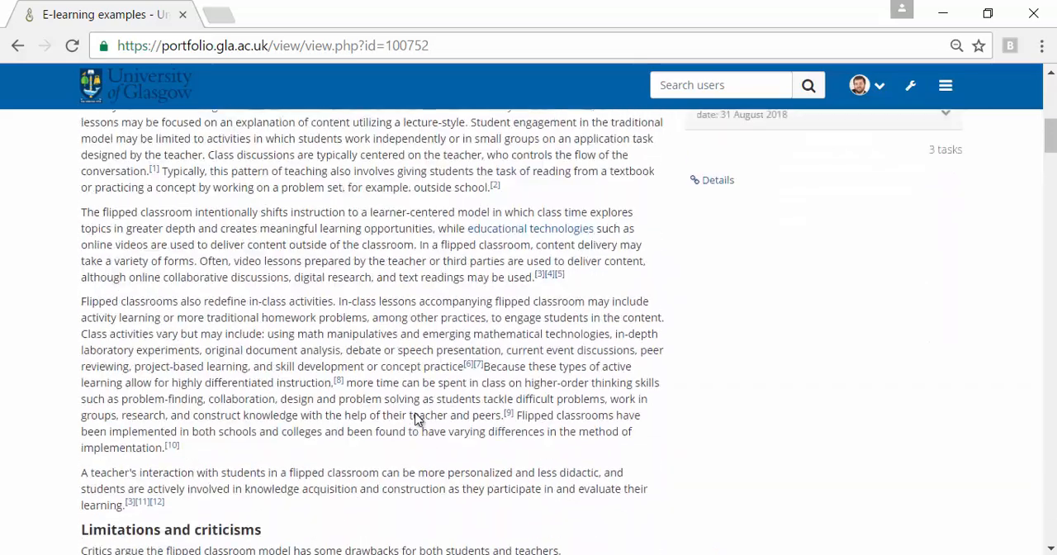
pyautogui.scroll(5, 419, 420)
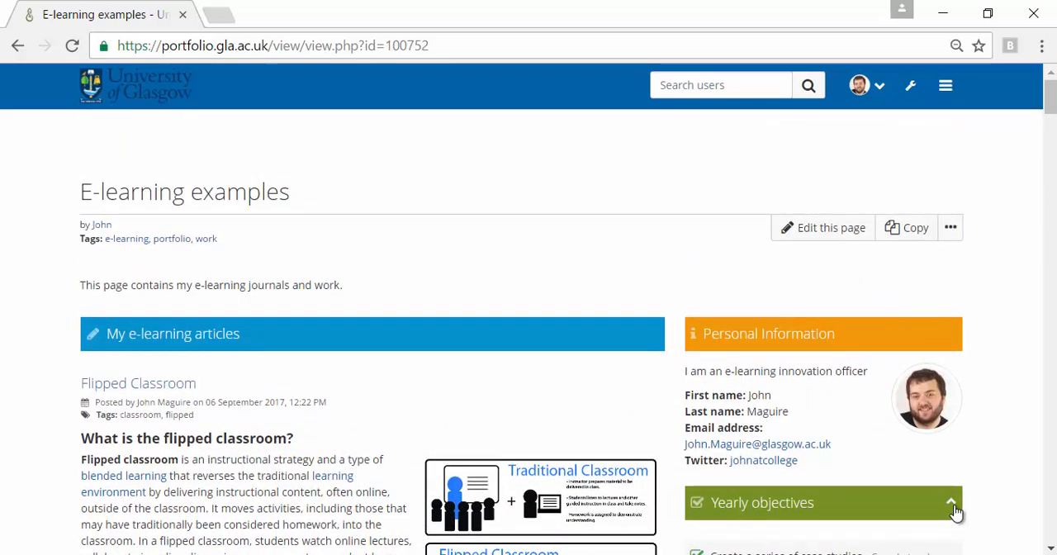
pyautogui.click(951, 503)
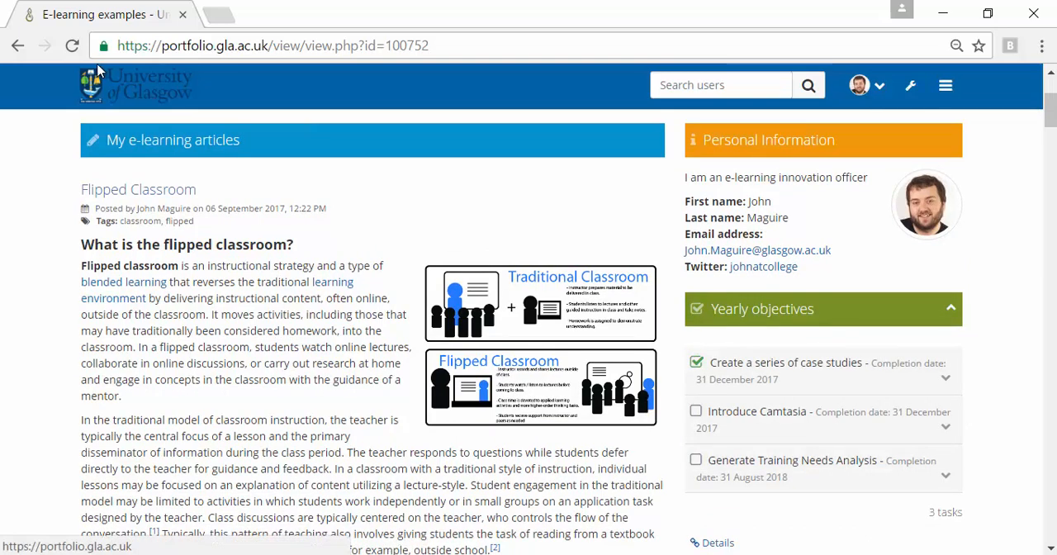
pyautogui.click(22, 49)
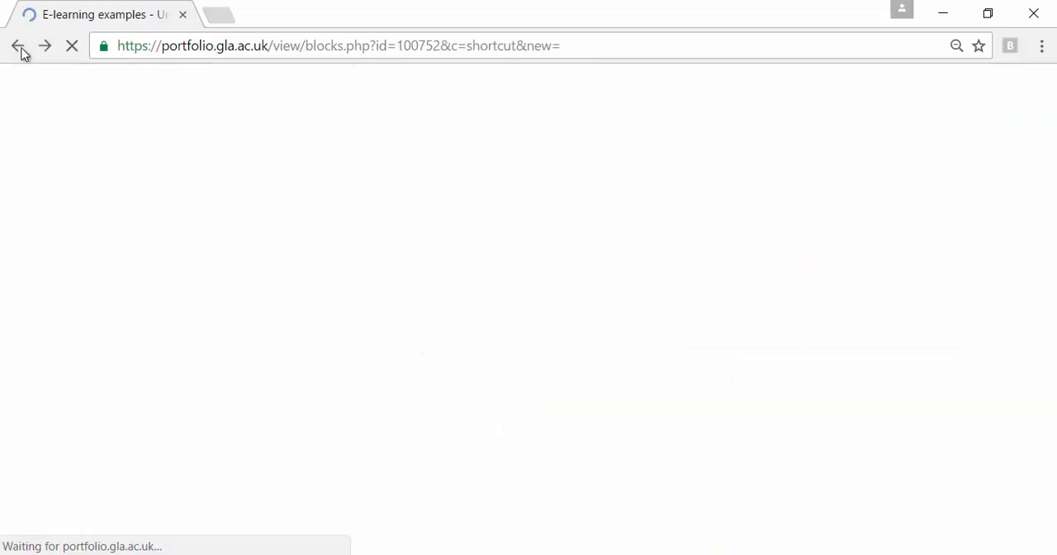